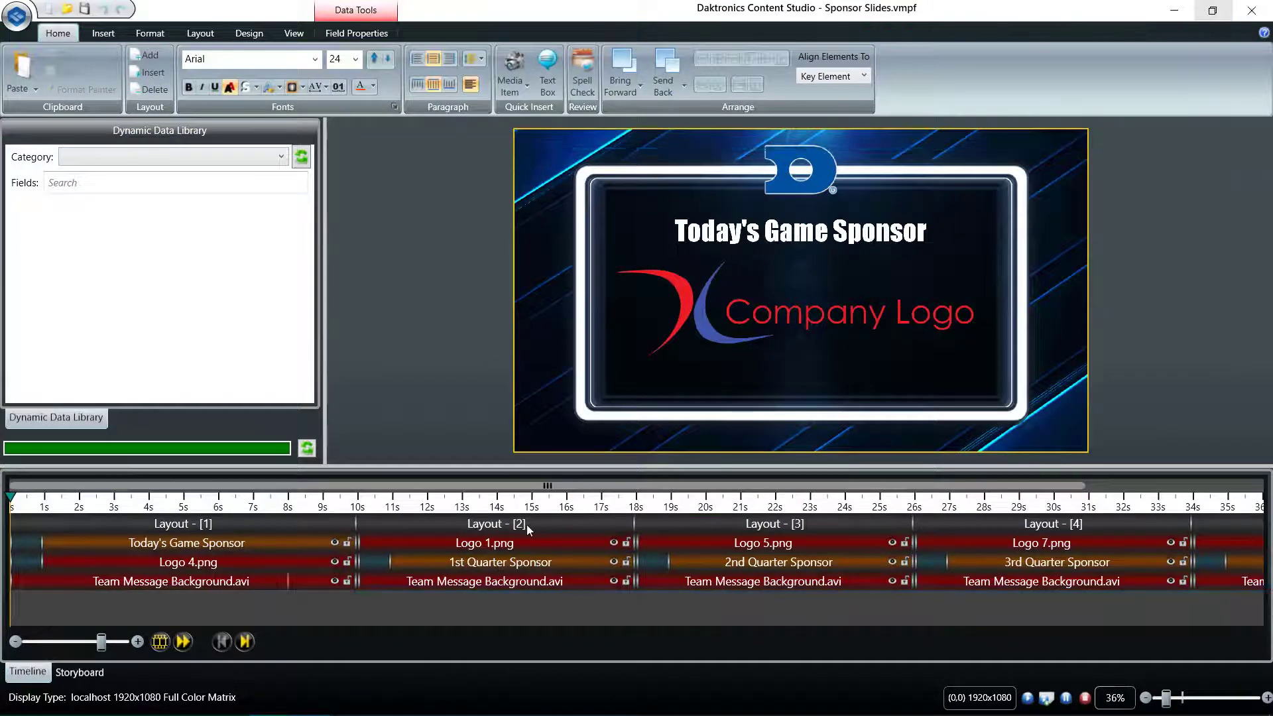
Step: Preview the 1st and 2nd Quarter Sponsor layouts on the timeline, then show the Windows desktop
{"action": "left_click", "coordinate": [526, 524]}
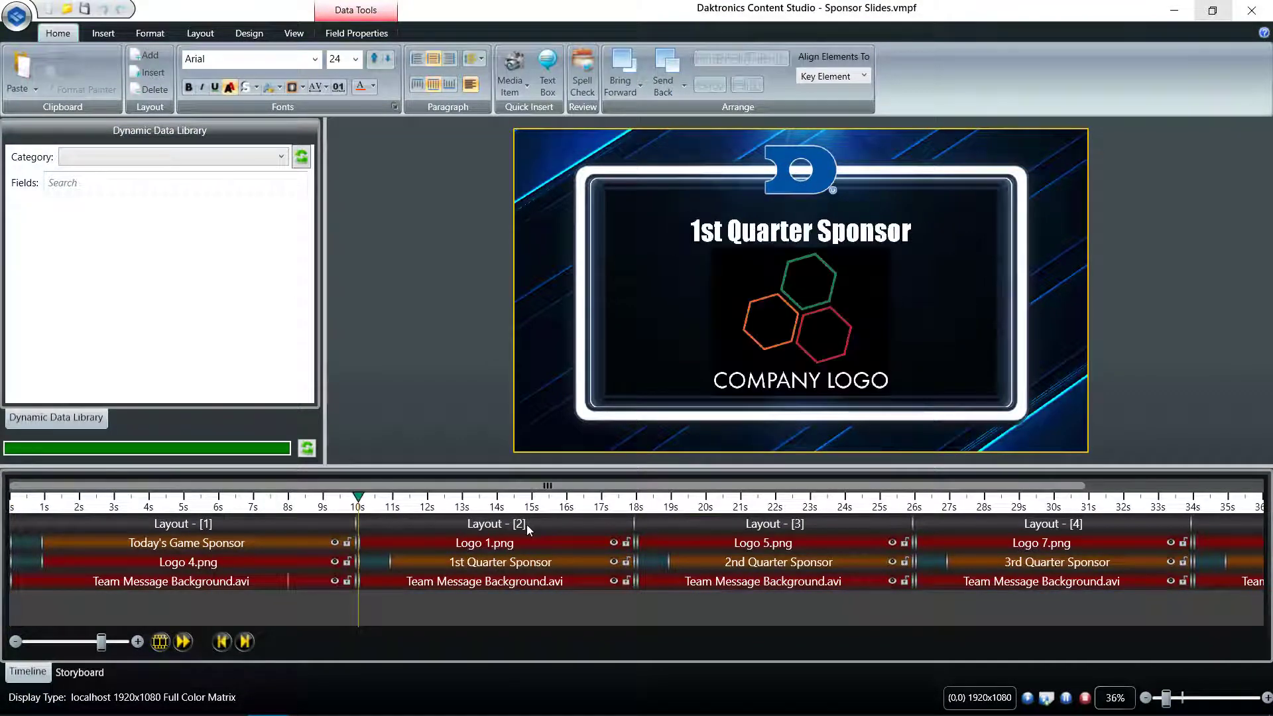
{"action": "left_click", "coordinate": [700, 521]}
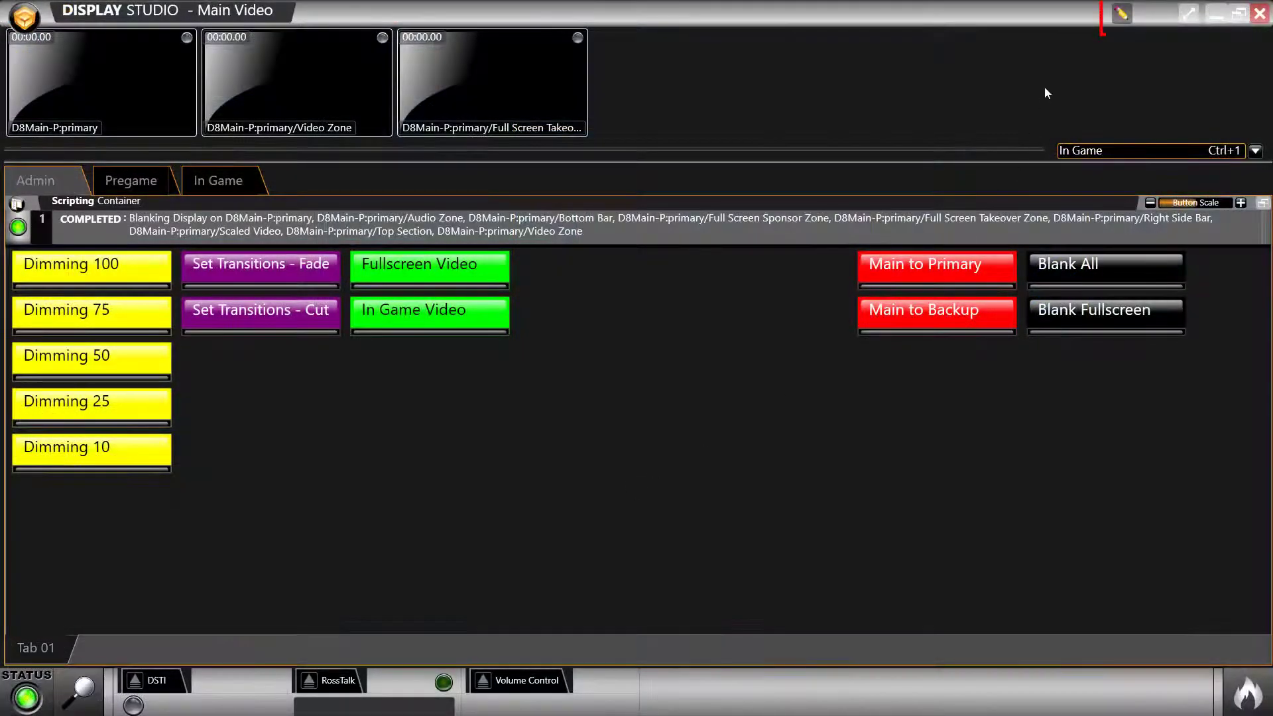
{"action": "left_click", "coordinate": [1134, 13]}
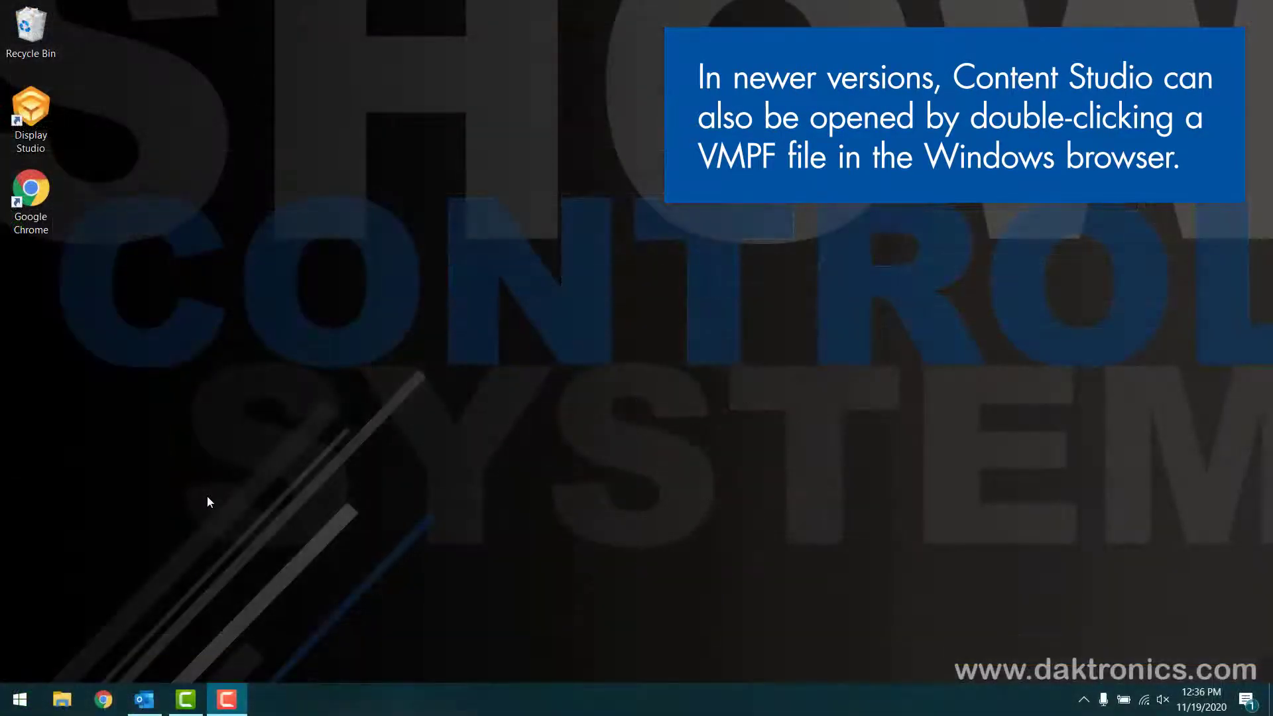
Step: Launch Content Studio v2 from the Daktronics group in the Start menu
{"action": "left_click", "coordinate": [20, 700]}
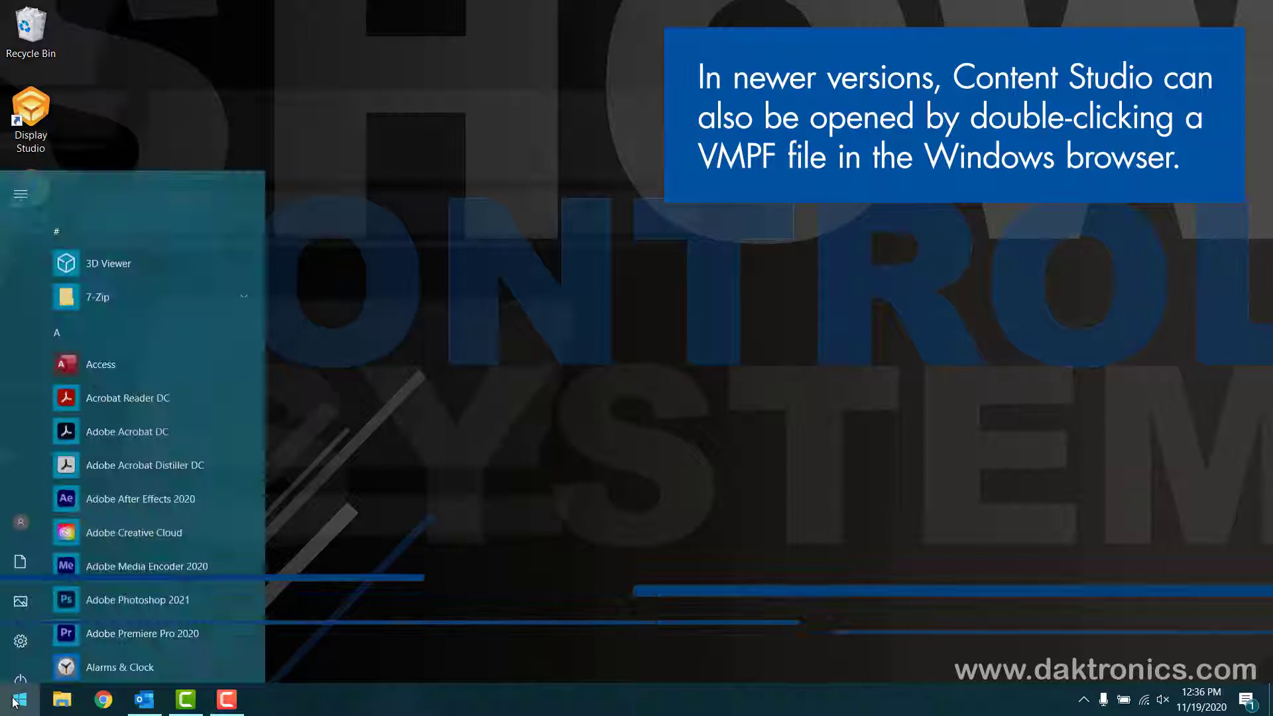
{"action": "scroll", "coordinate": [121, 492], "scroll_direction": "down", "scroll_amount": 5}
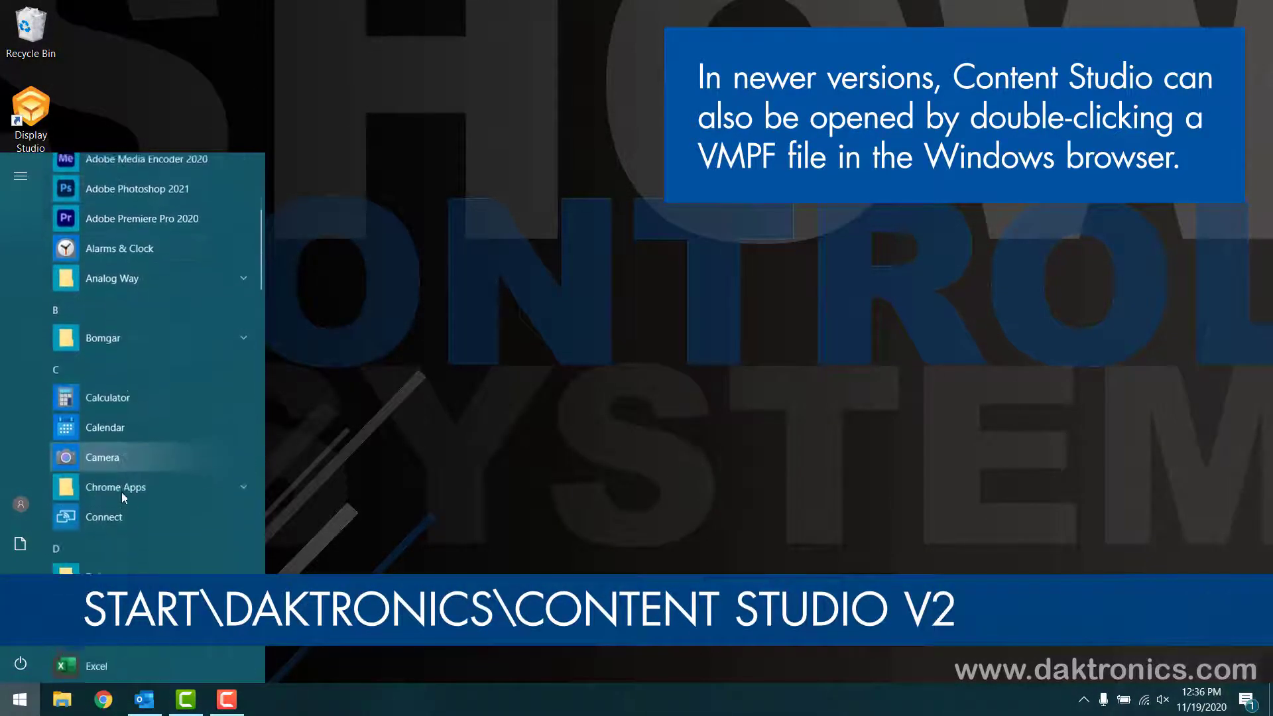
{"action": "left_click", "coordinate": [121, 492]}
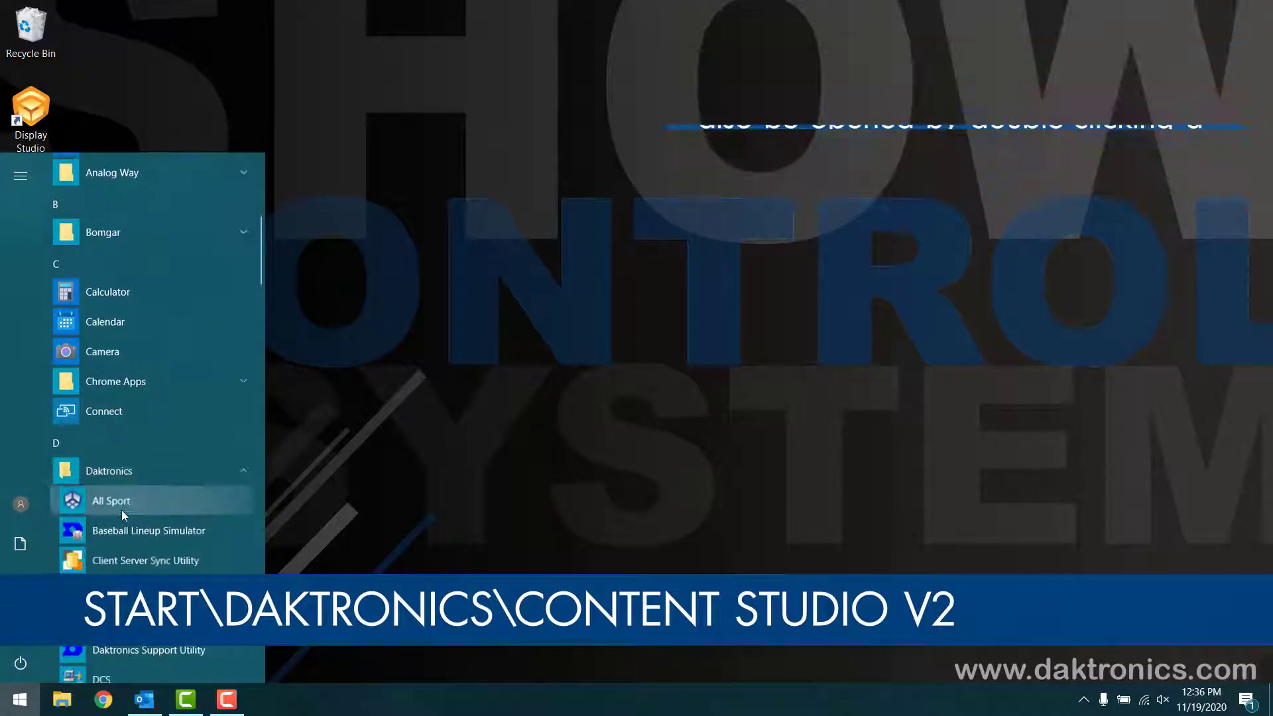
{"action": "left_click", "coordinate": [133, 562]}
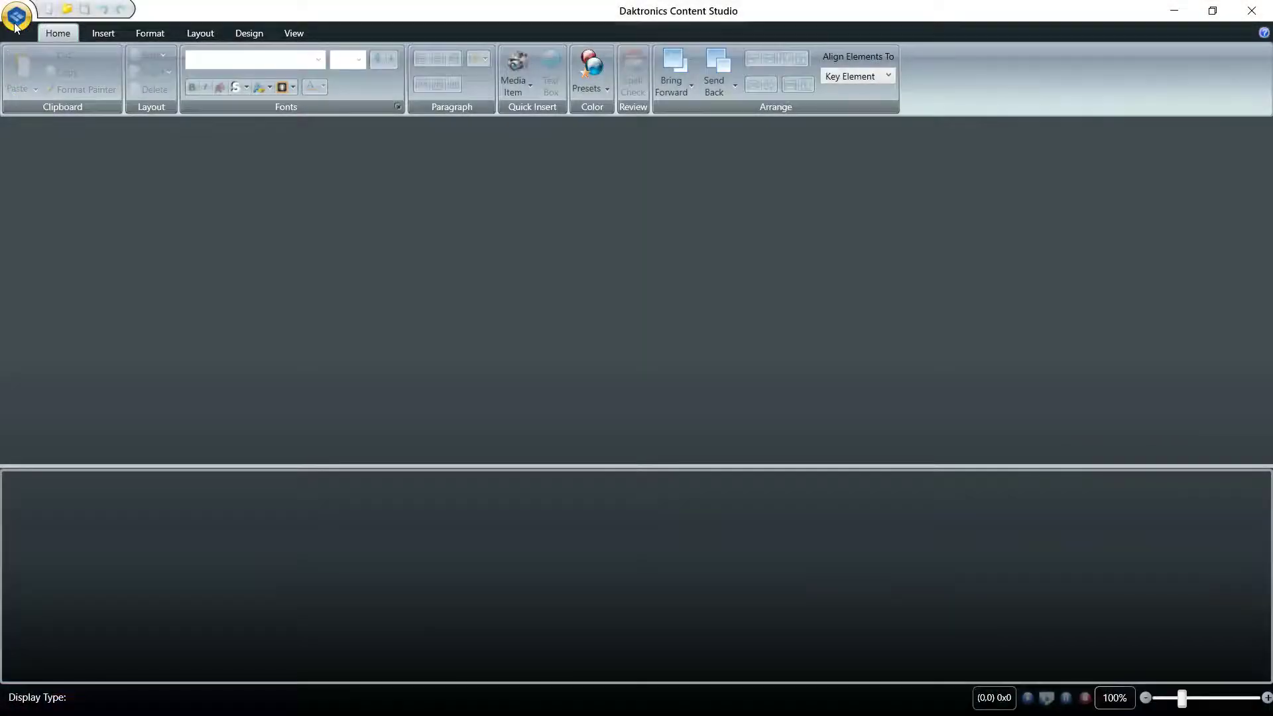
Step: Create a new display-based presentation on D8Main-P's Full Screen Takeover Zone (1920x1080)
{"action": "left_click", "coordinate": [16, 16]}
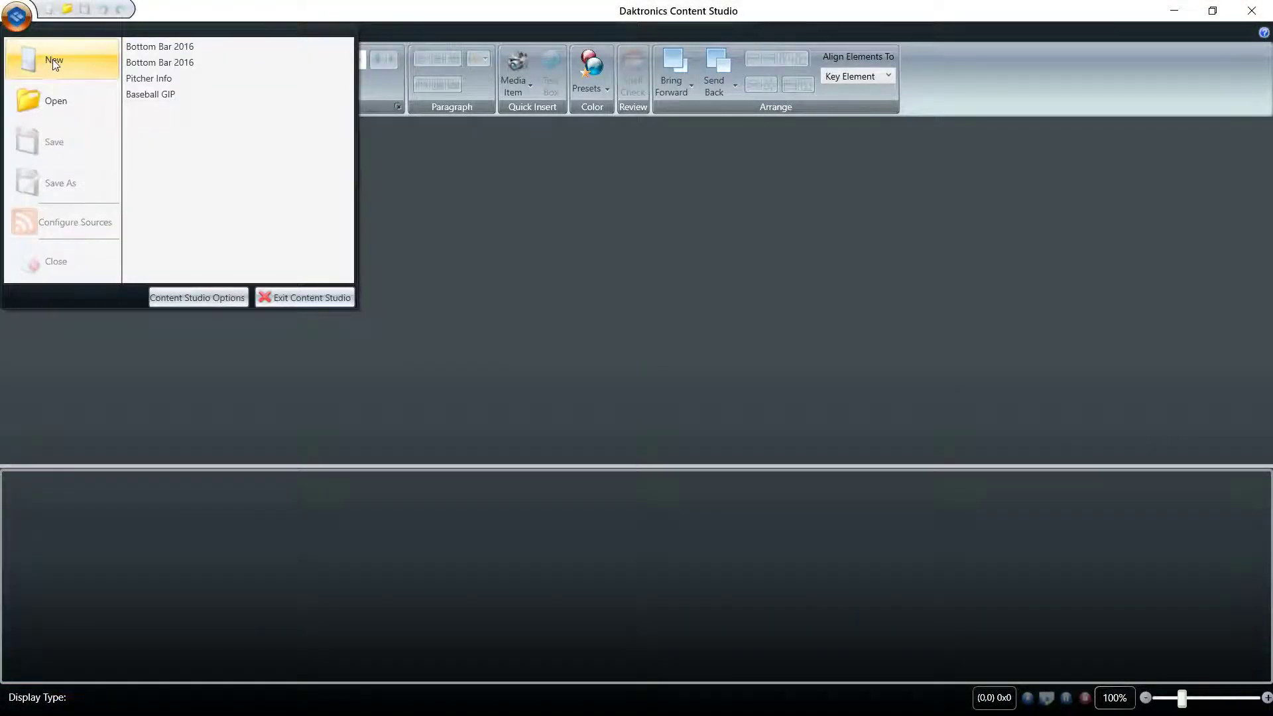
{"action": "left_click", "coordinate": [55, 64]}
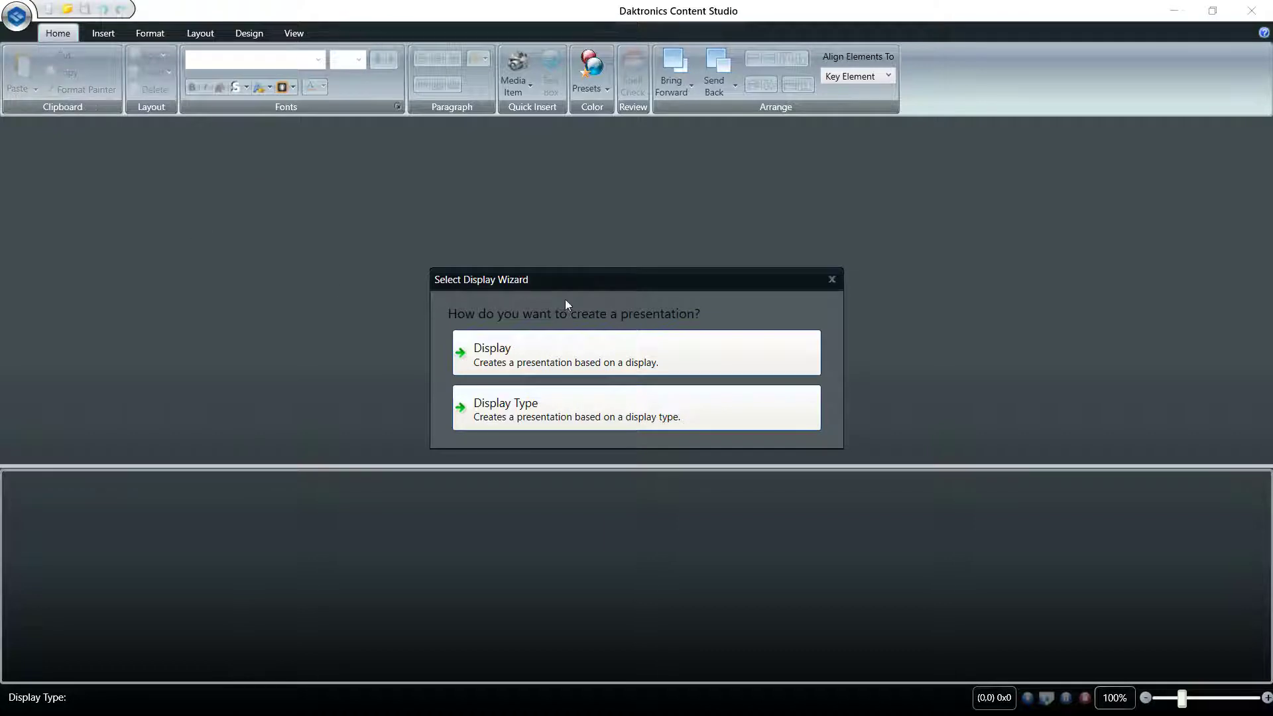
{"action": "left_click", "coordinate": [577, 358]}
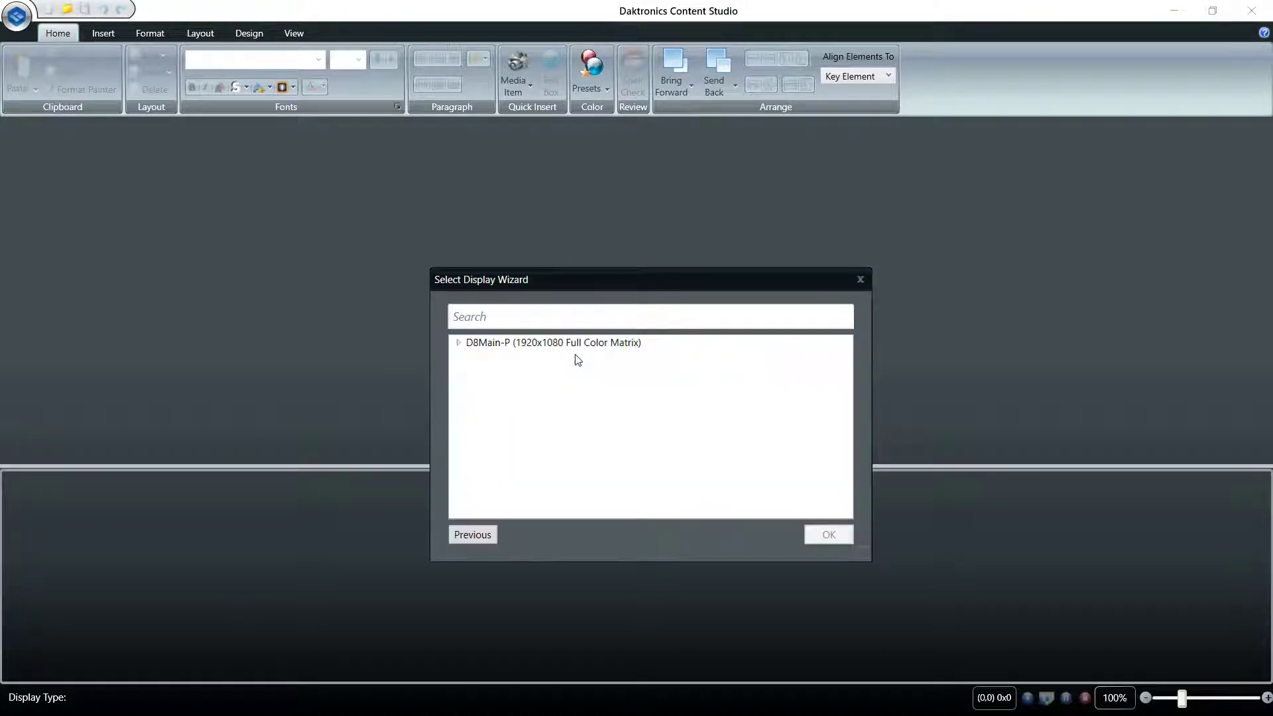
{"action": "left_click", "coordinate": [458, 344]}
{"action": "double_click", "coordinate": [546, 409]}
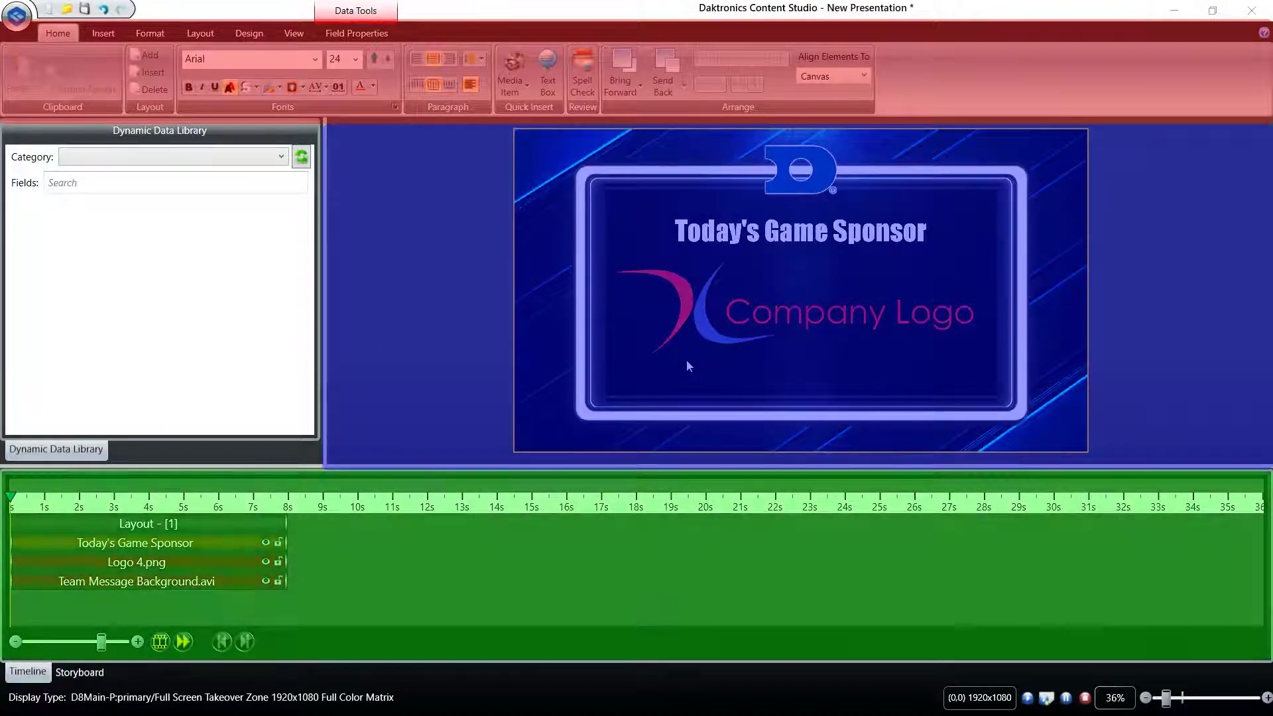
Step: Switch to Storyboard view and set the data category to Baseball: MiLB (DakStats)
{"action": "left_click", "coordinate": [55, 673]}
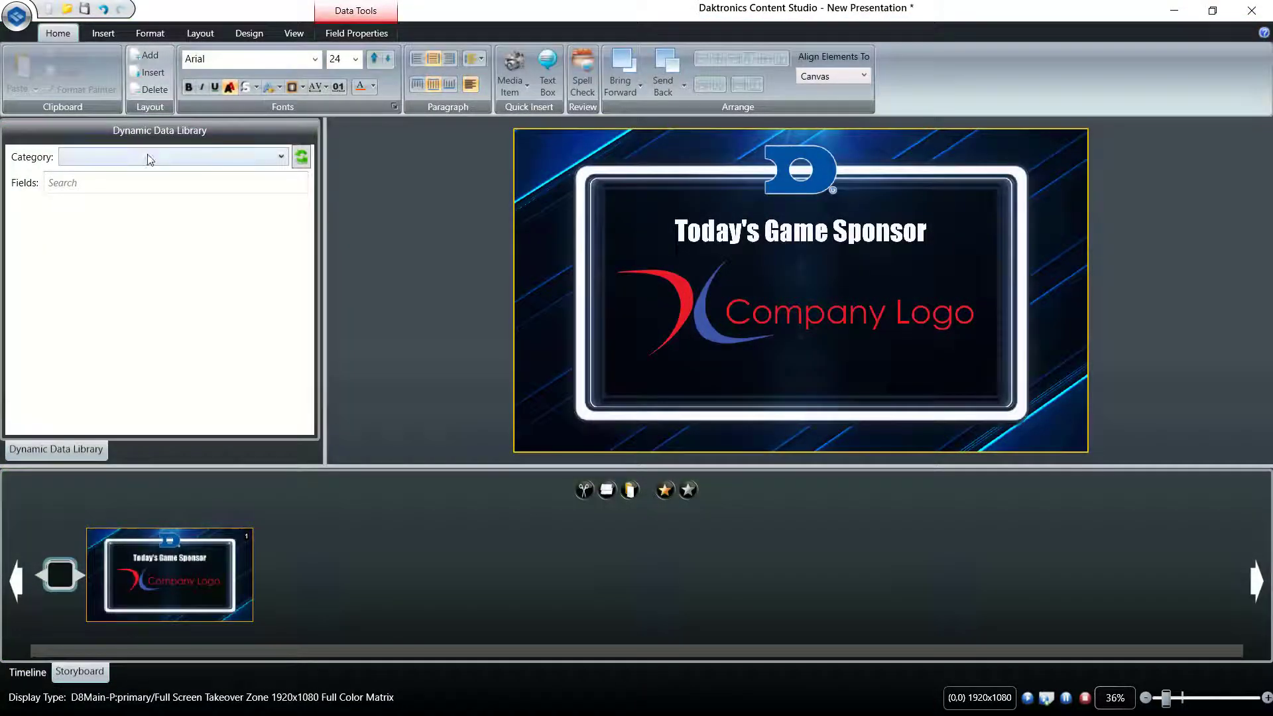
{"action": "left_click", "coordinate": [150, 160]}
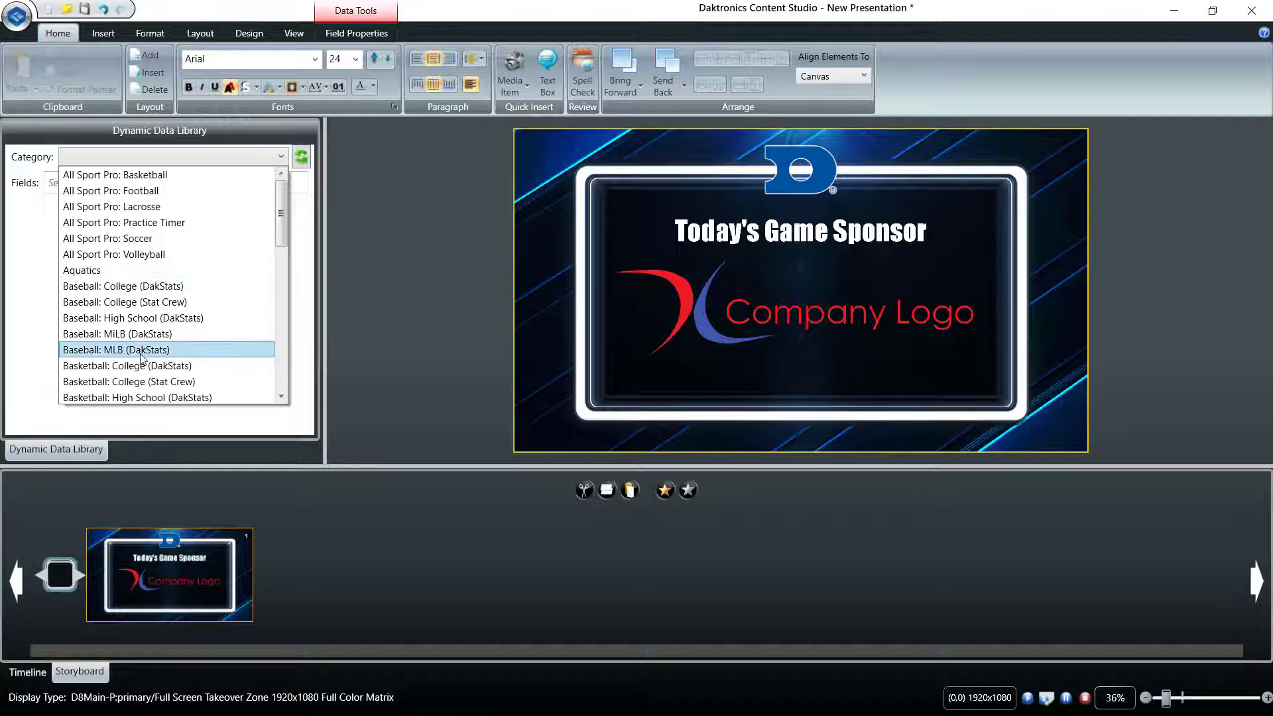
{"action": "left_click", "coordinate": [118, 334]}
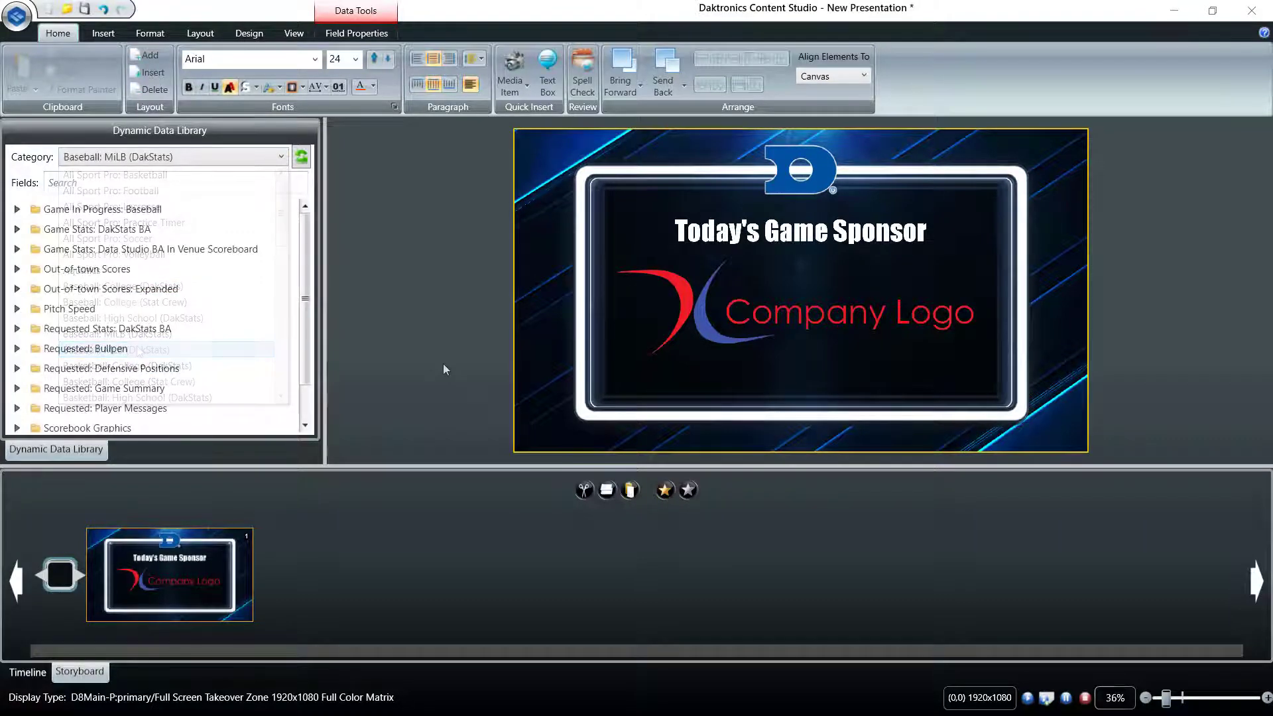
{"action": "left_click", "coordinate": [17, 16]}
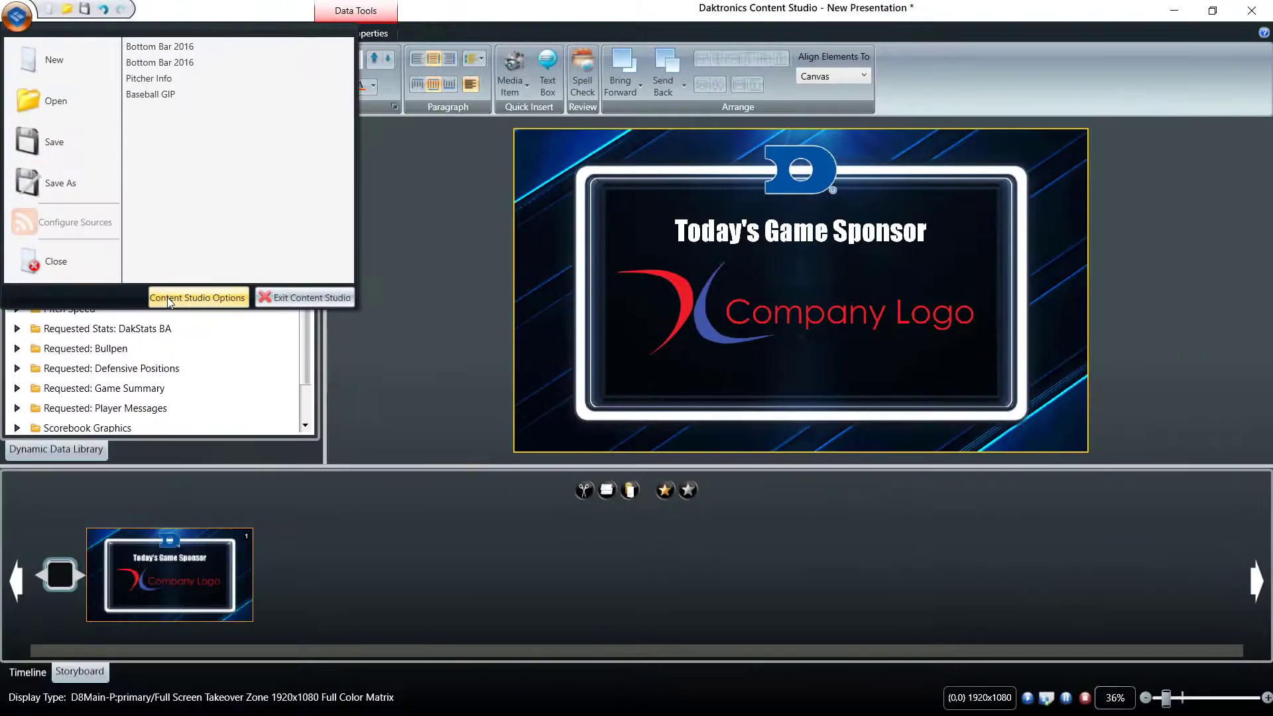
Step: Set Default Layout Time to 5 seconds in Content Studio Options, reviewing the Plug-ins page
{"action": "left_click", "coordinate": [170, 300]}
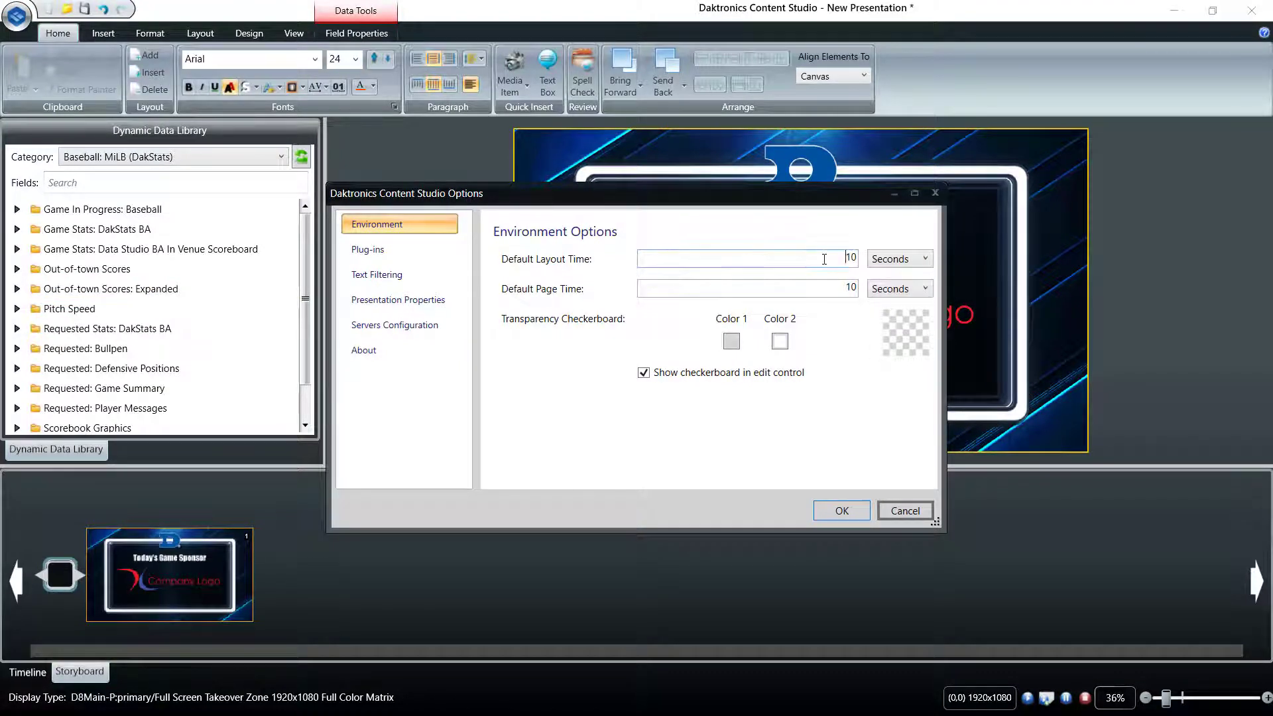
{"action": "left_click_drag", "start_coordinate": [824, 259], "coordinate": [912, 271]}
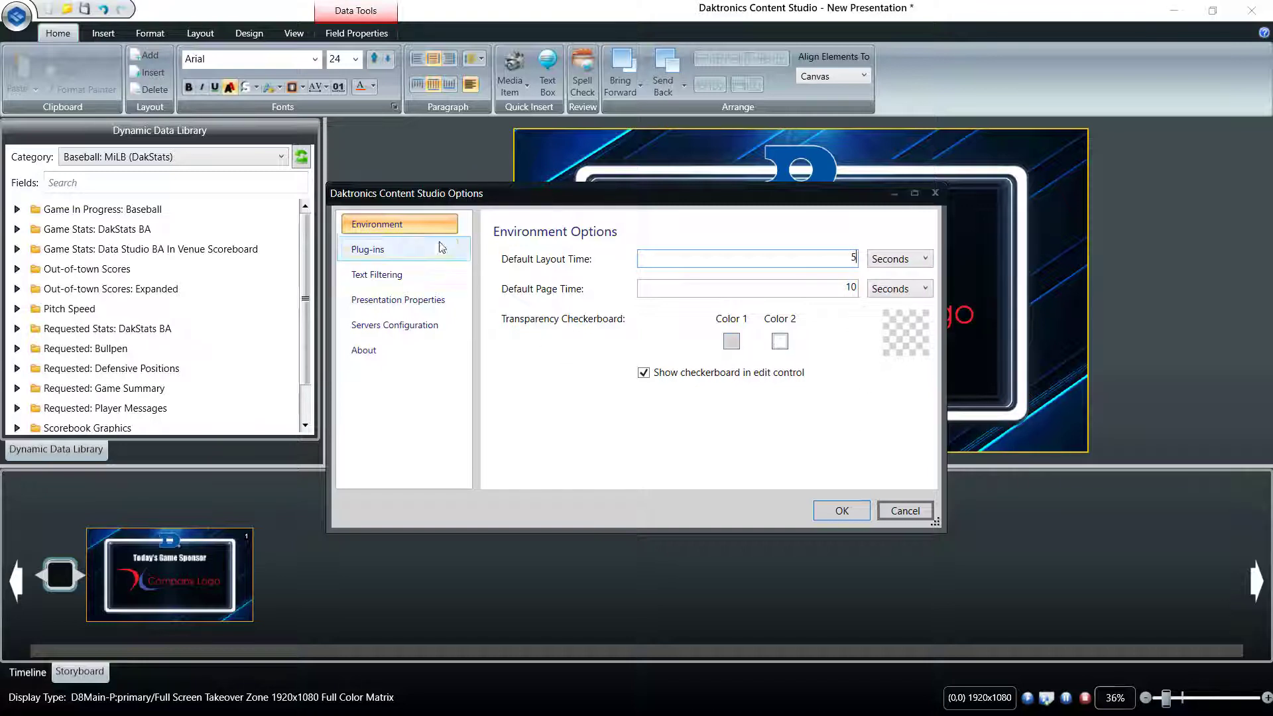
{"action": "left_click", "coordinate": [457, 251]}
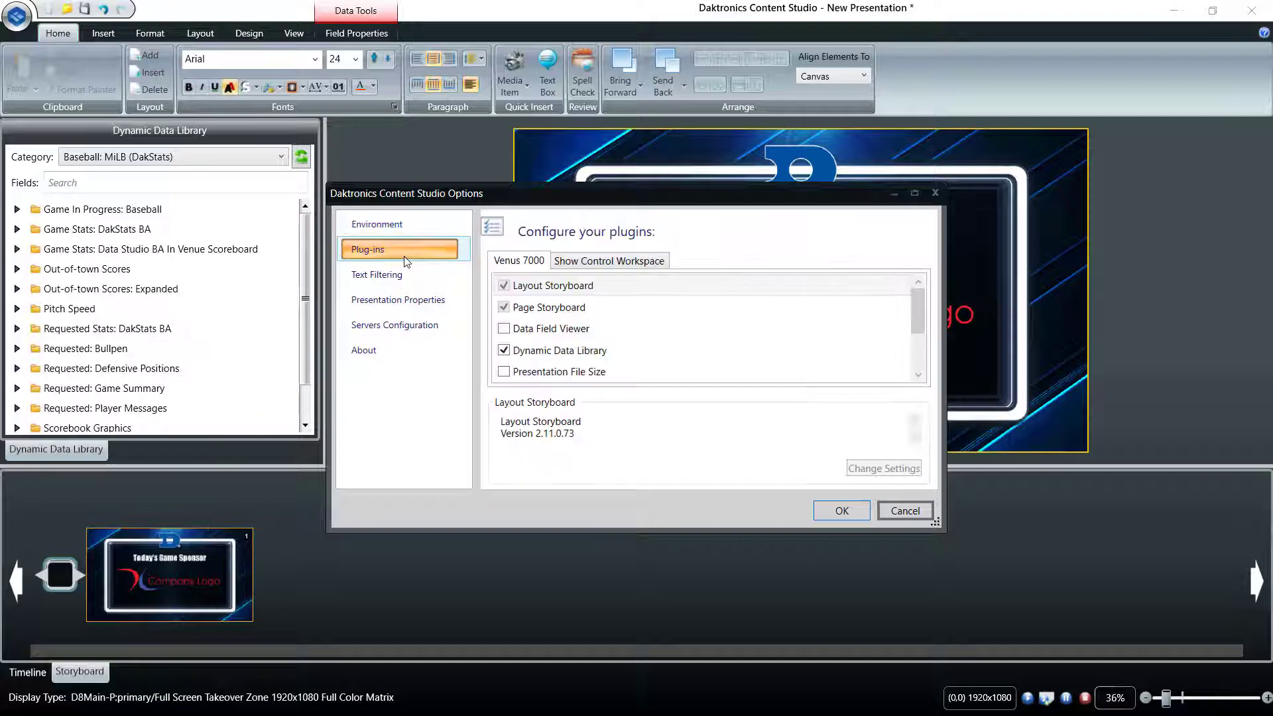
{"action": "left_click", "coordinate": [583, 262]}
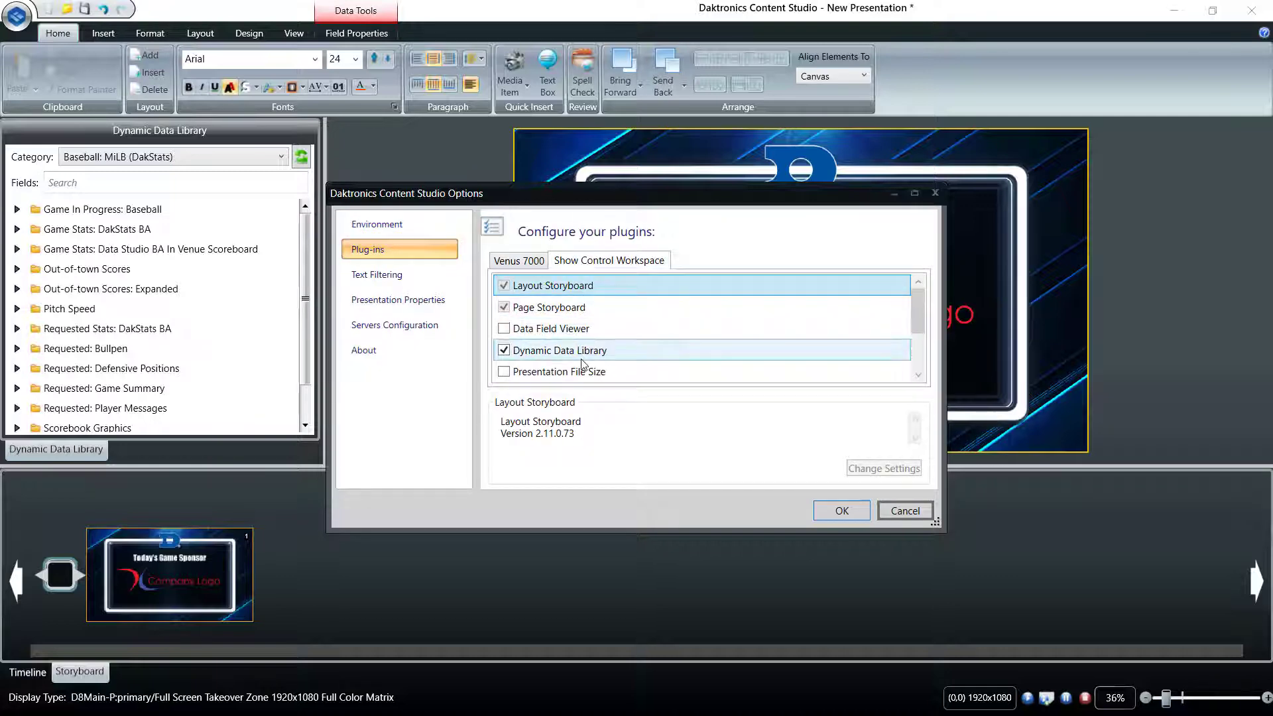
{"action": "scroll", "coordinate": [583, 363], "scroll_direction": "down", "scroll_amount": 3}
{"action": "key", "text": "Return"}
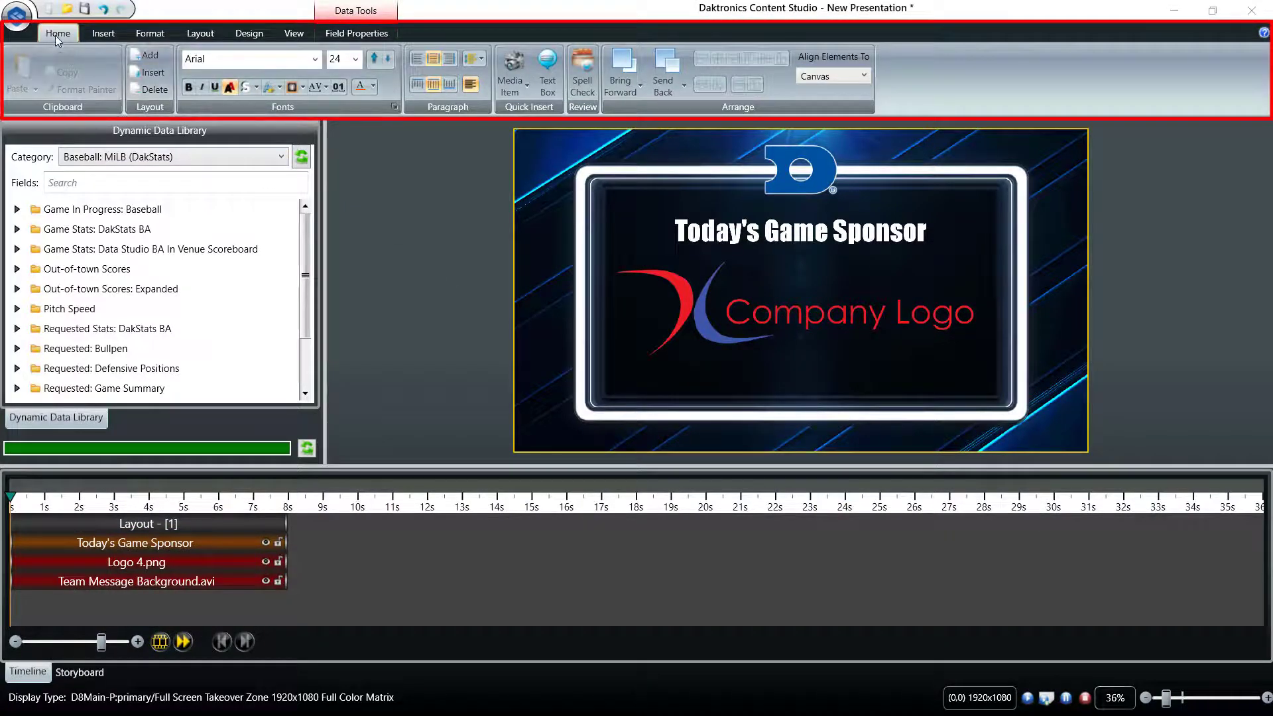
Step: Browse the ribbon tabs through Design, View and Field Properties, then select the Company Logo image
{"action": "left_click", "coordinate": [104, 36]}
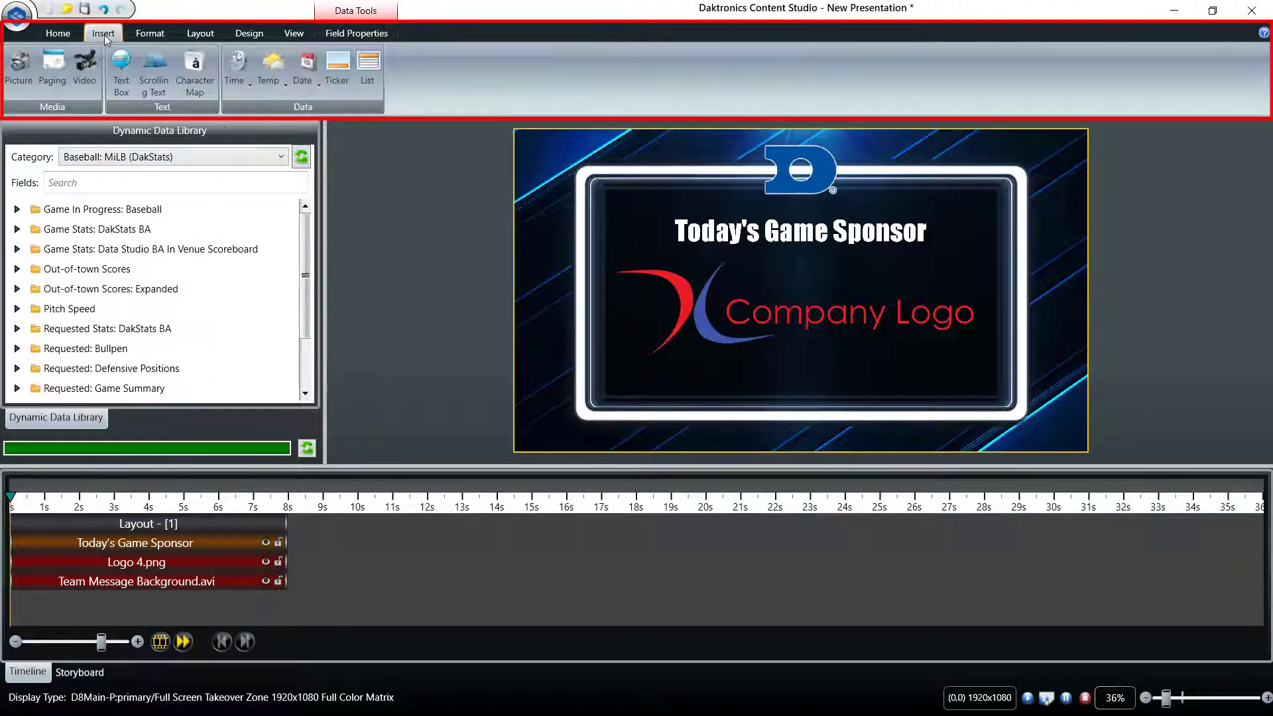
{"action": "left_click", "coordinate": [150, 35]}
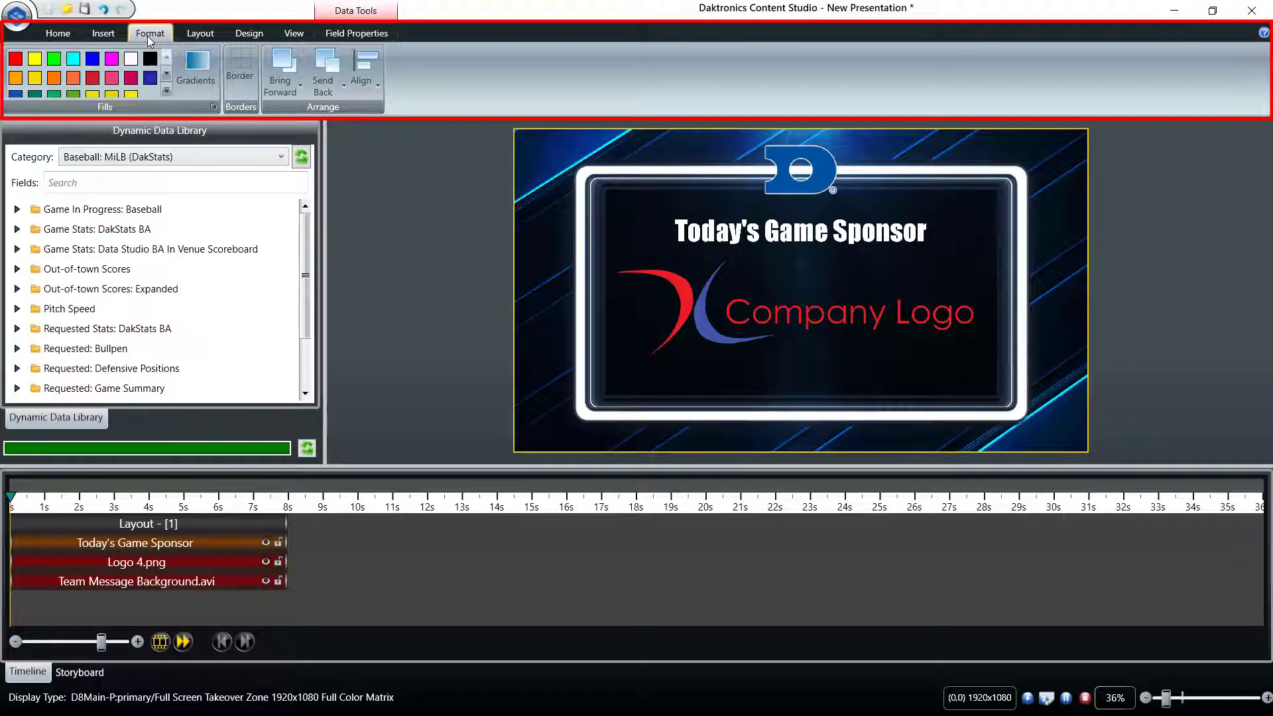
{"action": "left_click", "coordinate": [201, 37]}
{"action": "left_click", "coordinate": [247, 37]}
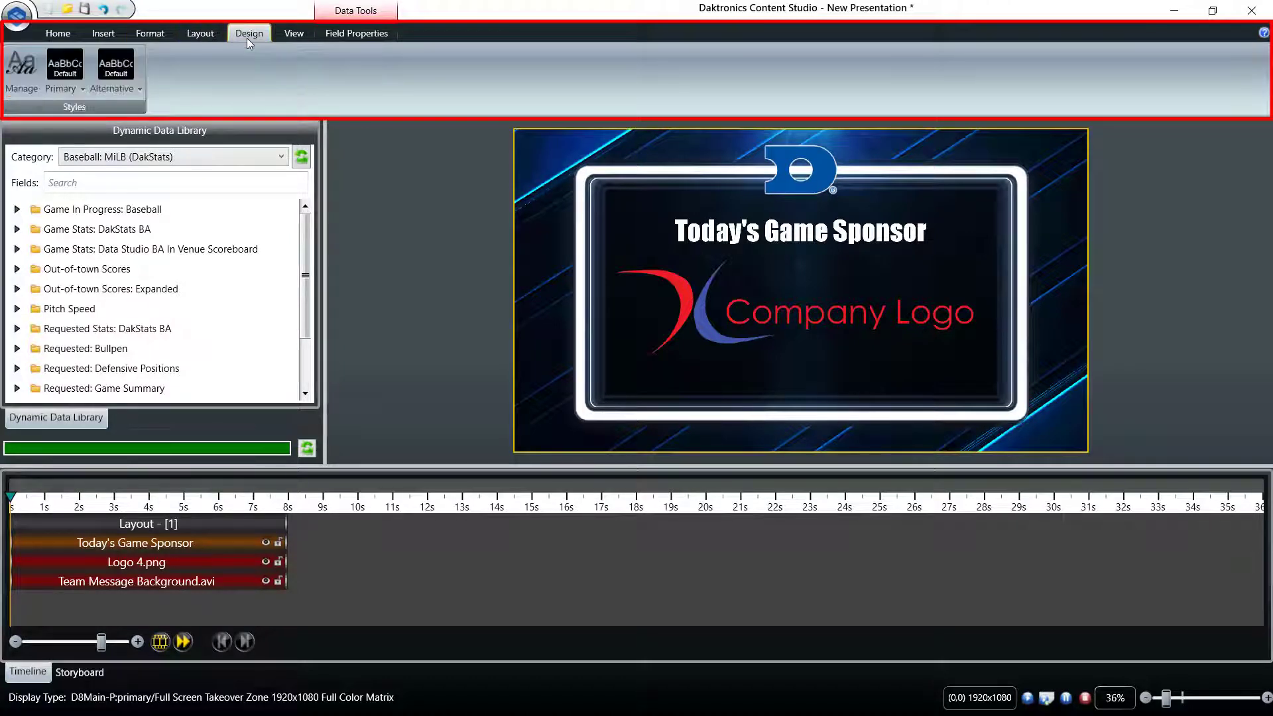
{"action": "left_click", "coordinate": [292, 42]}
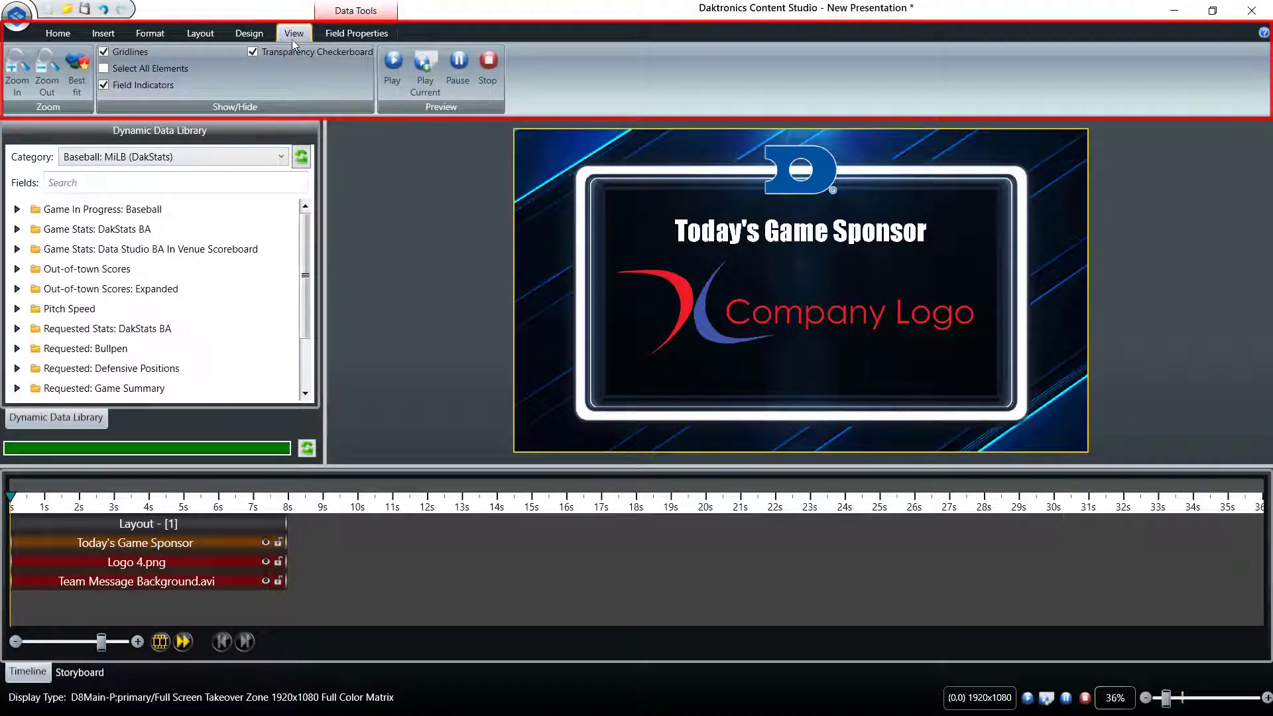
{"action": "left_click", "coordinate": [337, 36]}
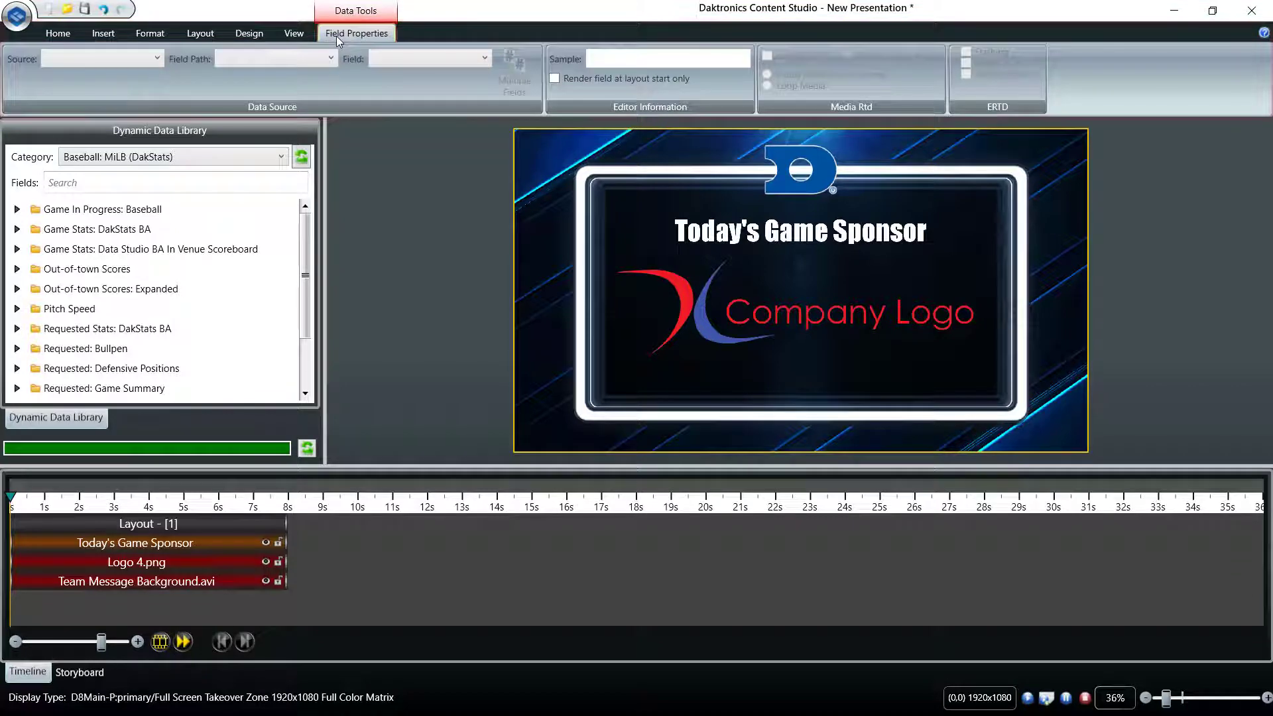
{"action": "left_click", "coordinate": [539, 233]}
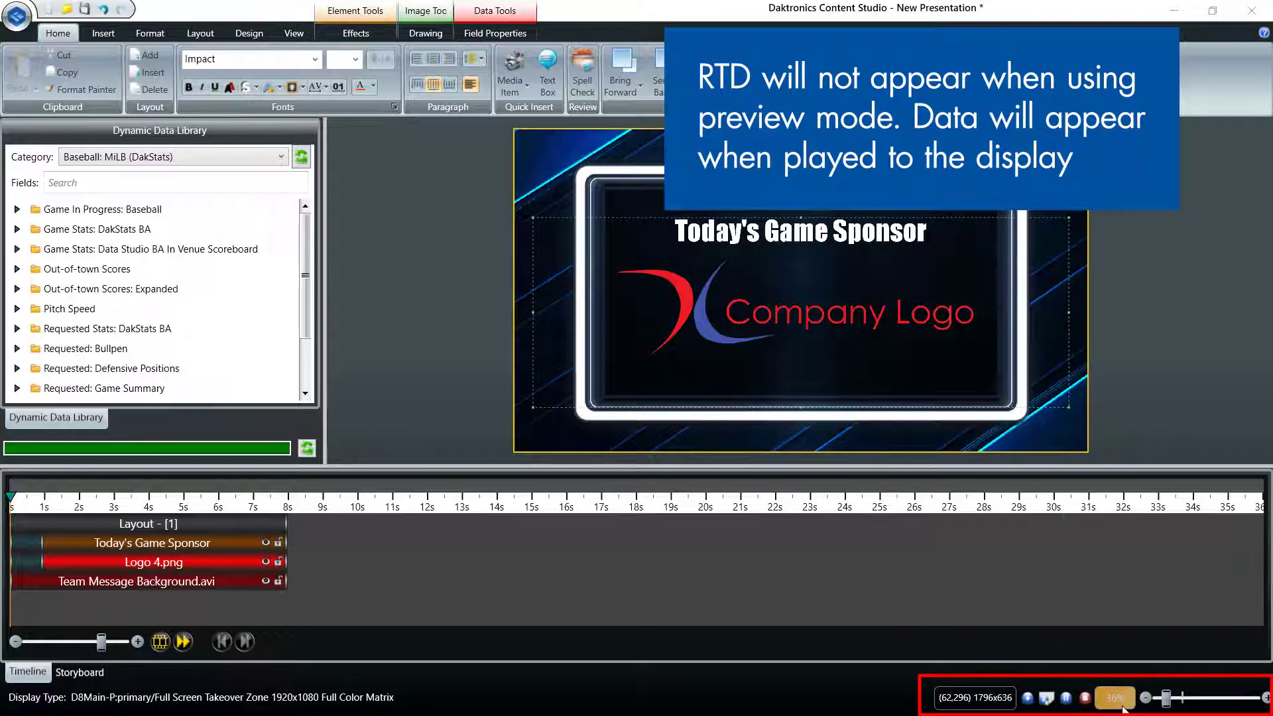
Step: Zoom the canvas to 40%, play and stop a preview, and check the logo's and background video's location and size
{"action": "left_click", "coordinate": [1169, 707]}
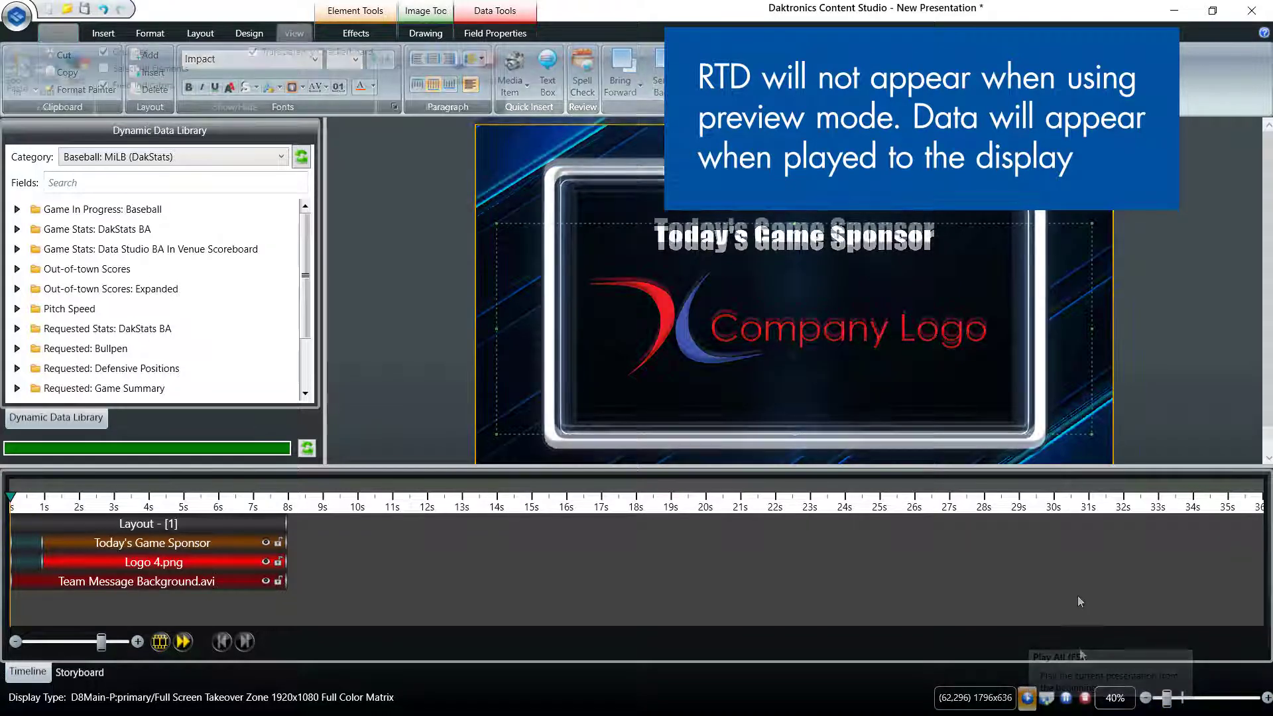
{"action": "left_click", "coordinate": [1086, 699]}
{"action": "left_click", "coordinate": [1085, 699]}
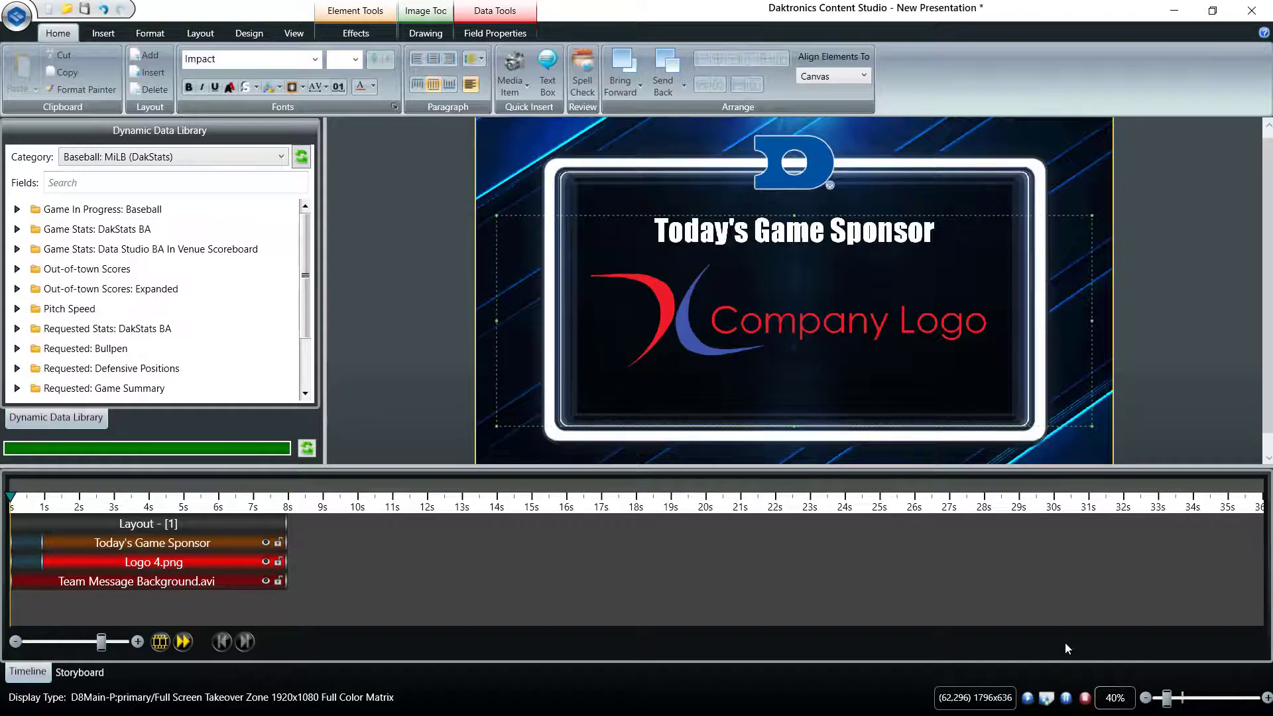
{"action": "left_click", "coordinate": [975, 697]}
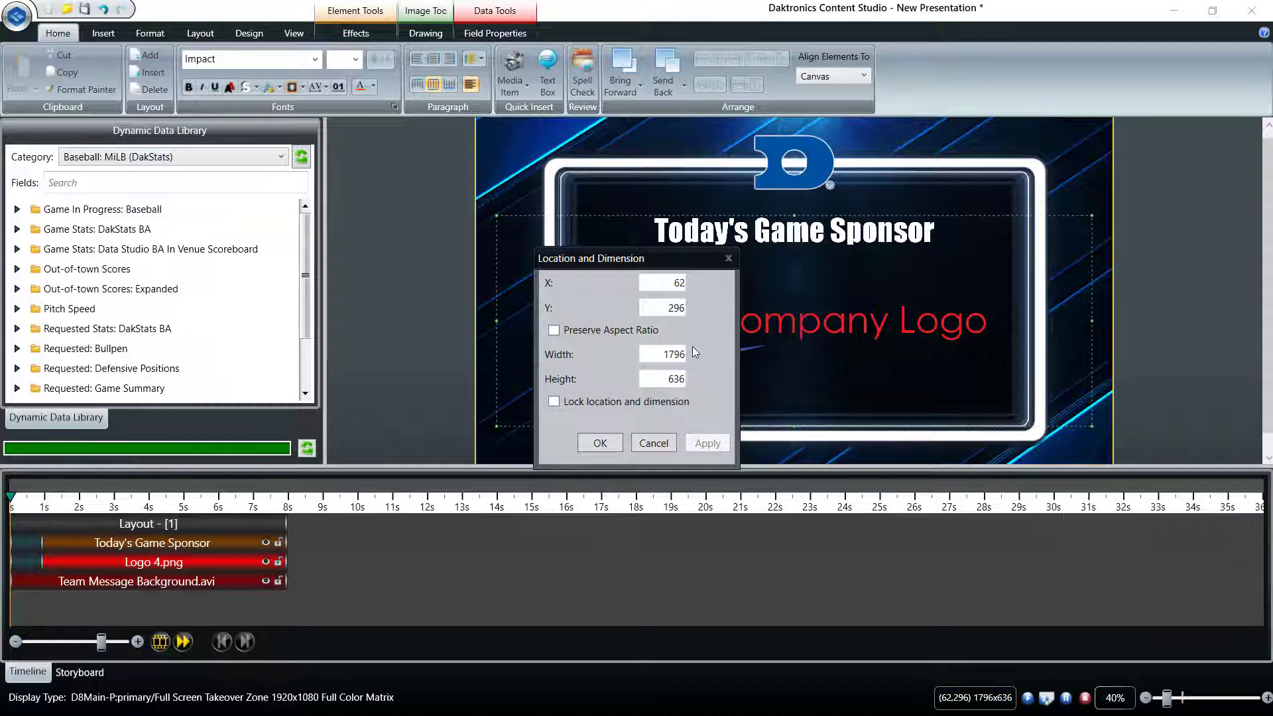
{"action": "left_click", "coordinate": [842, 176]}
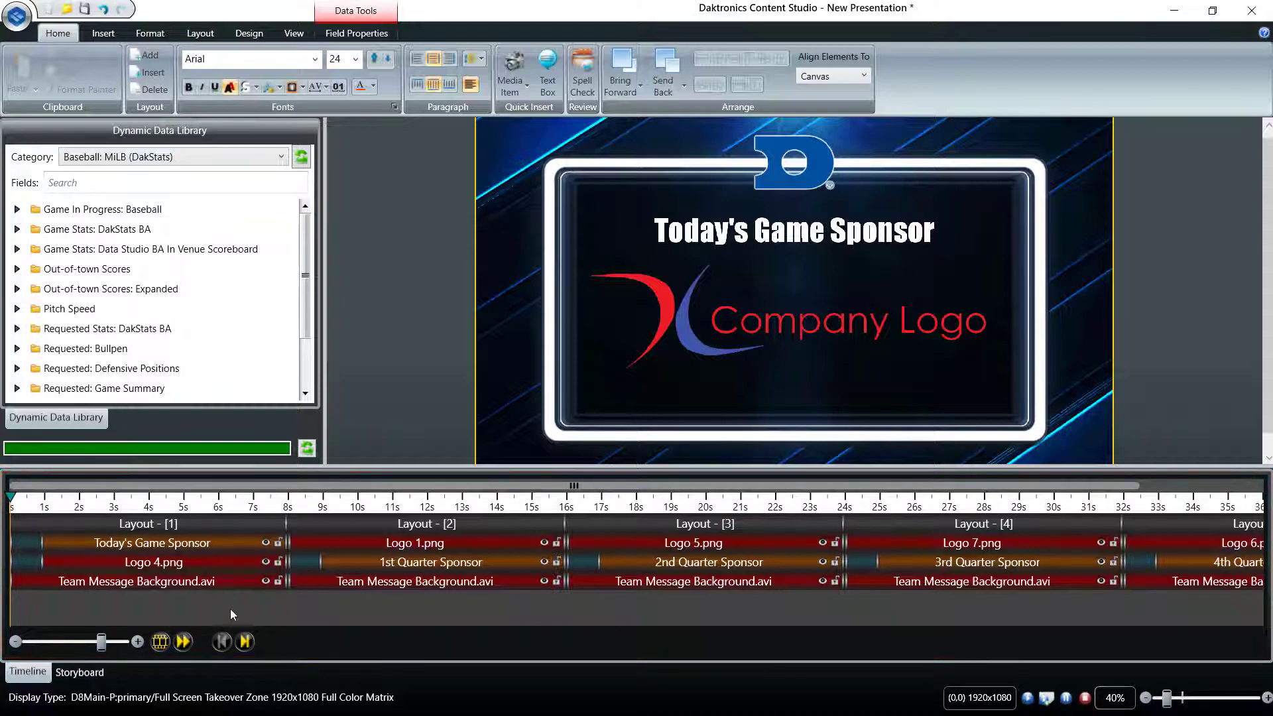
Step: Zoom the timeline, trim Logo 4.png, and Alt-drag Layout 1 out to about 10 seconds
{"action": "left_click_drag", "start_coordinate": [102, 642], "coordinate": [106, 646]}
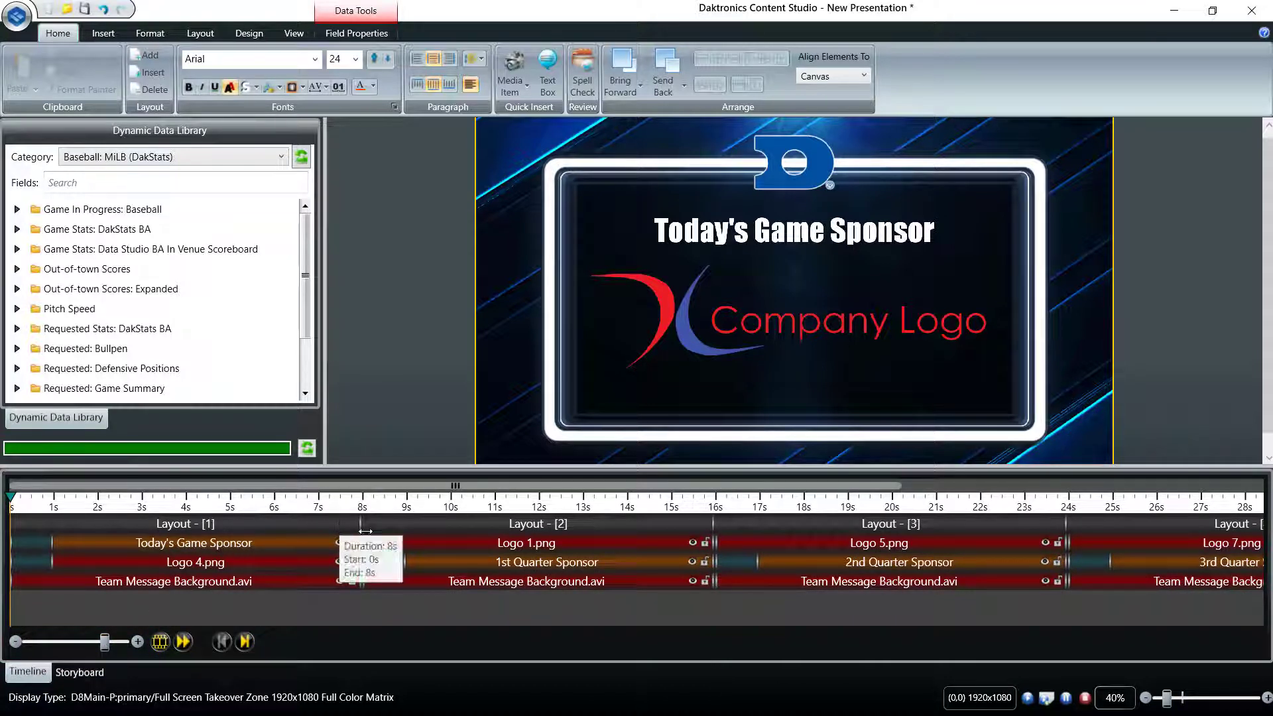
{"action": "mouse_move", "coordinate": [358, 562]}
{"action": "left_mouse_down"}
{"action": "mouse_move", "coordinate": [281, 564]}
{"action": "mouse_move", "coordinate": [361, 567]}
{"action": "left_mouse_up"}
{"action": "key", "text": "alt"}
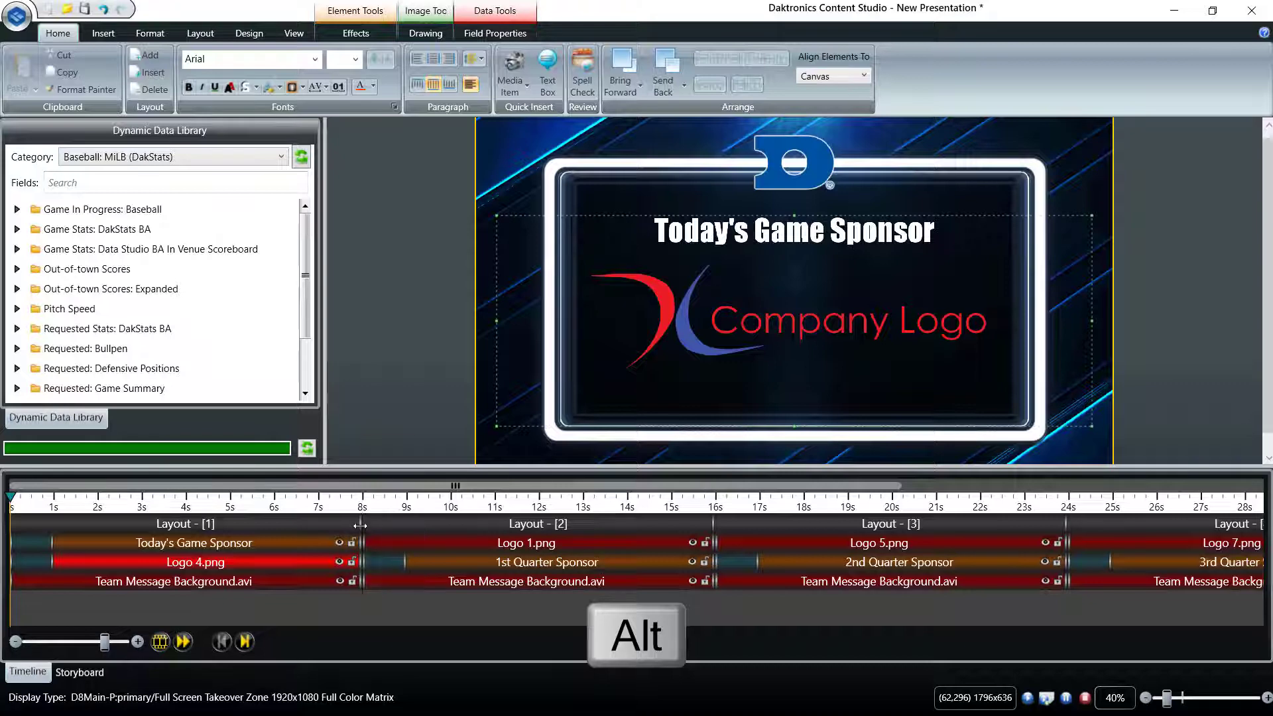
{"action": "left_click_drag", "start_coordinate": [360, 530], "coordinate": [450, 540]}
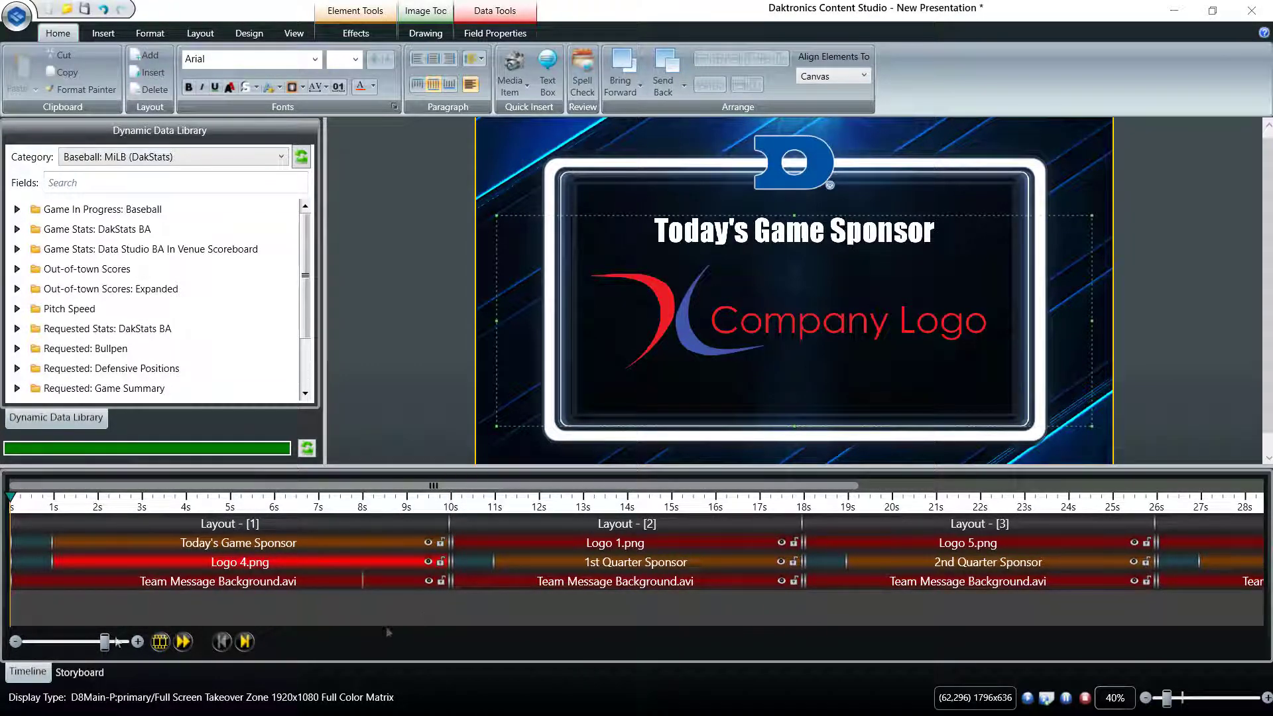
Step: In Storyboard view, add a Fade transition between slide 1 and the 1st Quarter Sponsor slide
{"action": "left_click", "coordinate": [79, 673]}
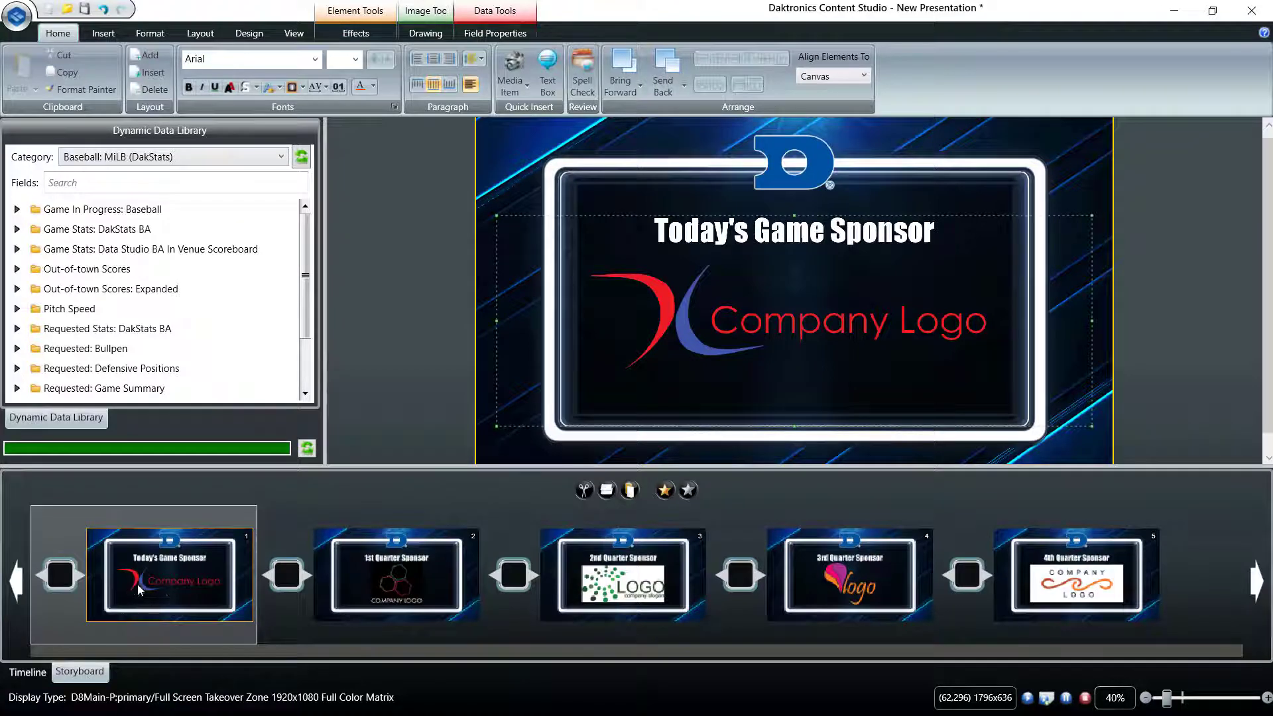
{"action": "left_click", "coordinate": [427, 571]}
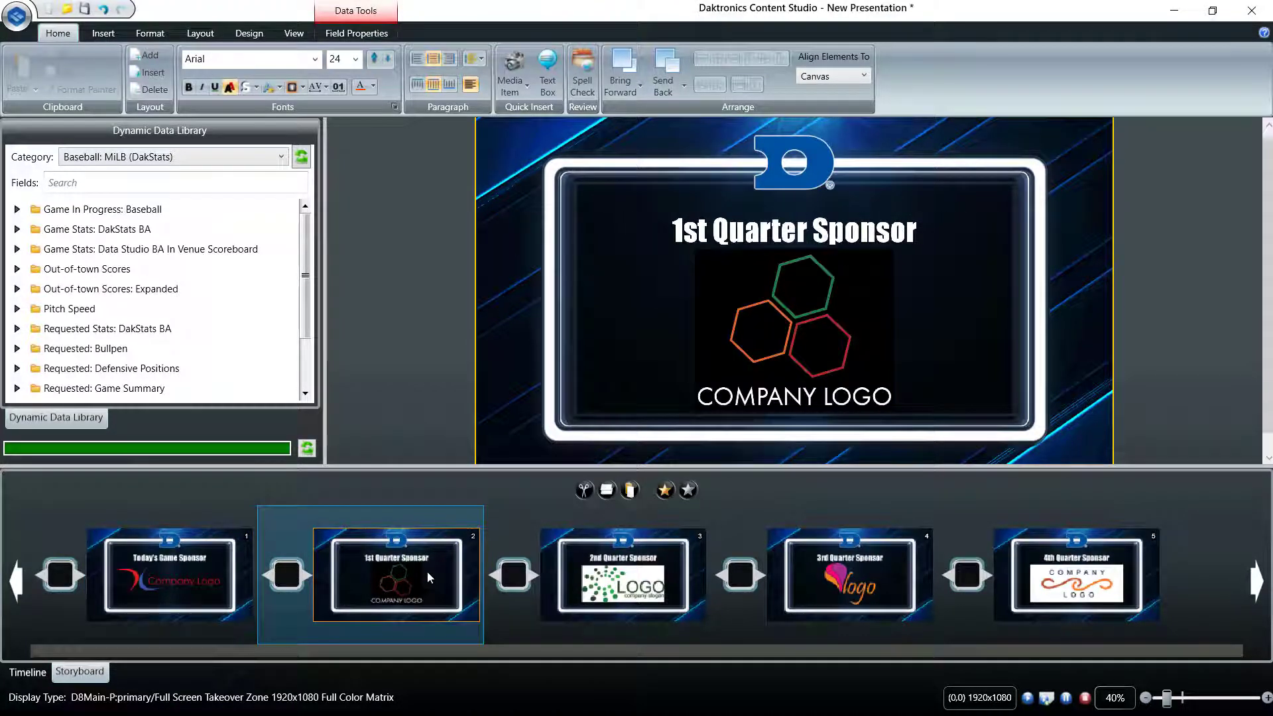
{"action": "left_click", "coordinate": [290, 579]}
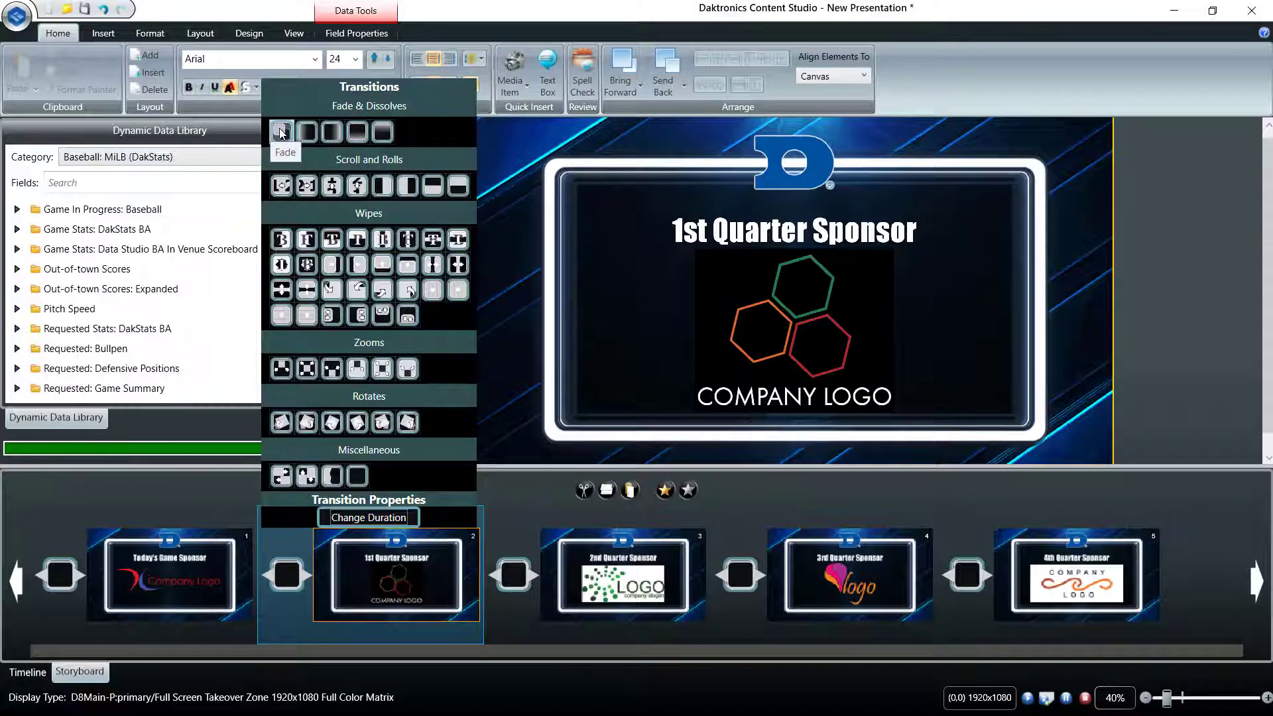
{"action": "left_click", "coordinate": [282, 132]}
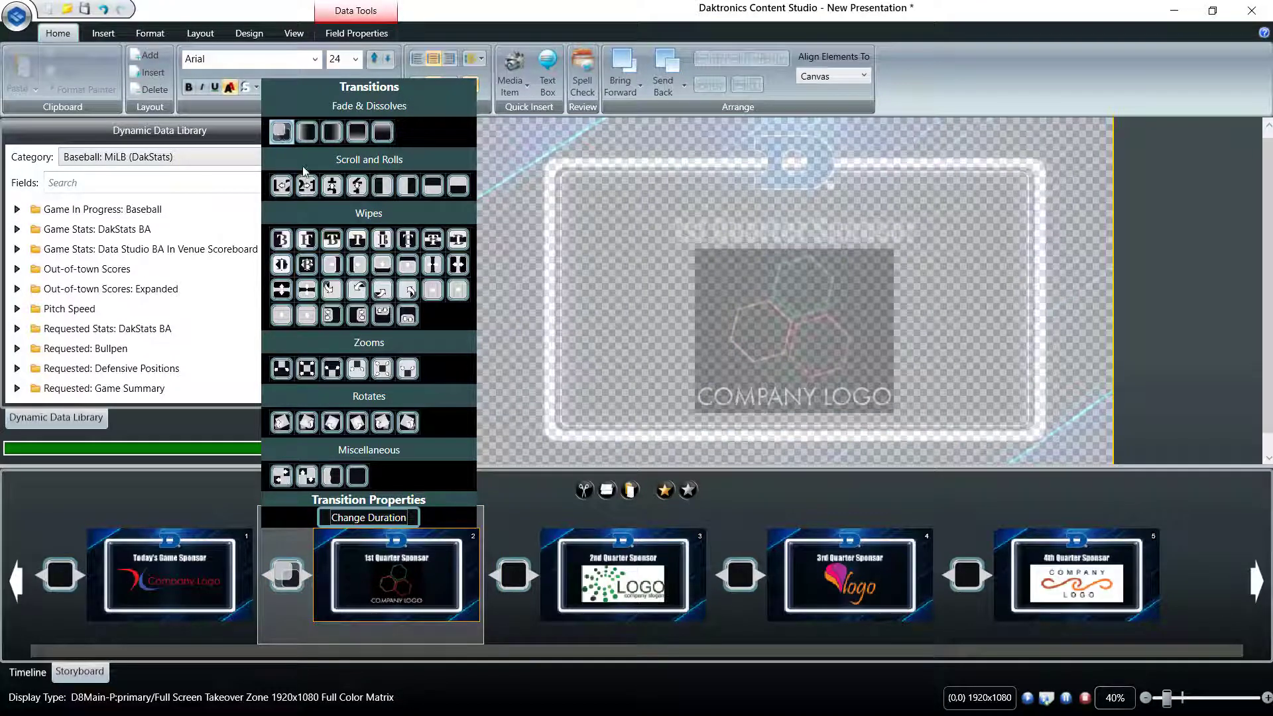
Step: Review the slide's entry transition choices, return to the general editing options, and open the file options
{"action": "mouse_move", "coordinate": [523, 581]}
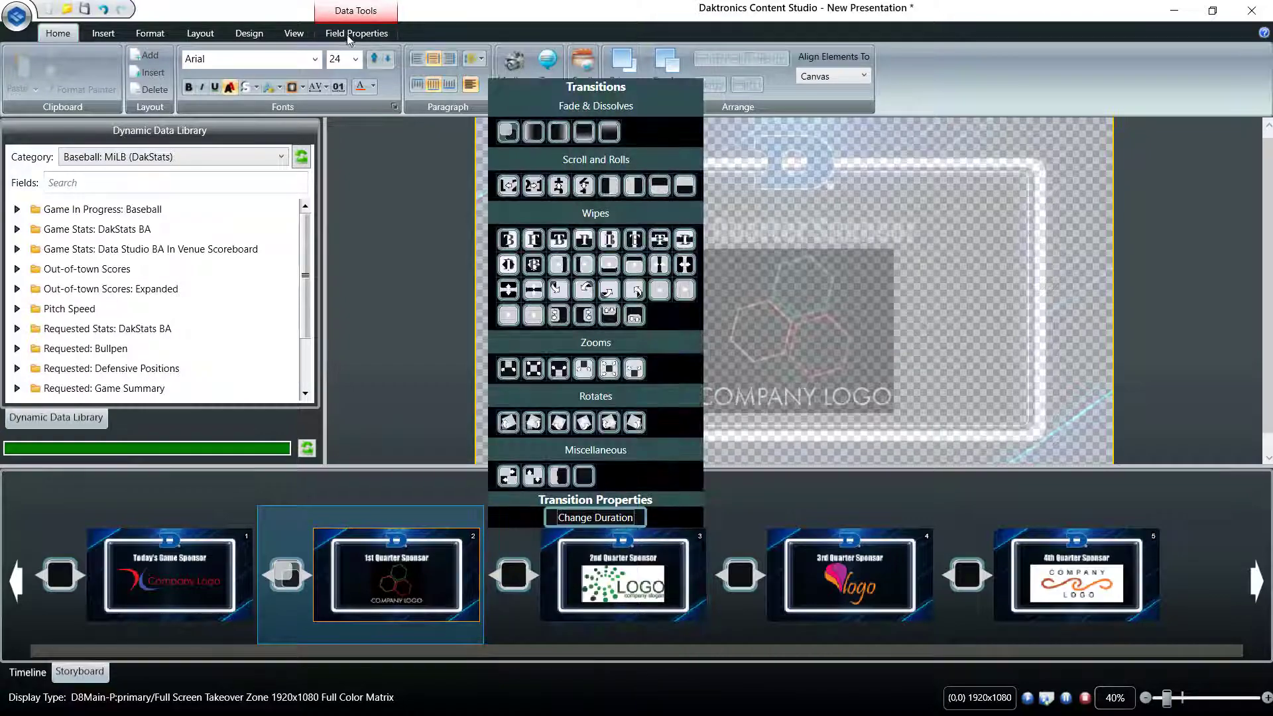
{"action": "left_click", "coordinate": [204, 33]}
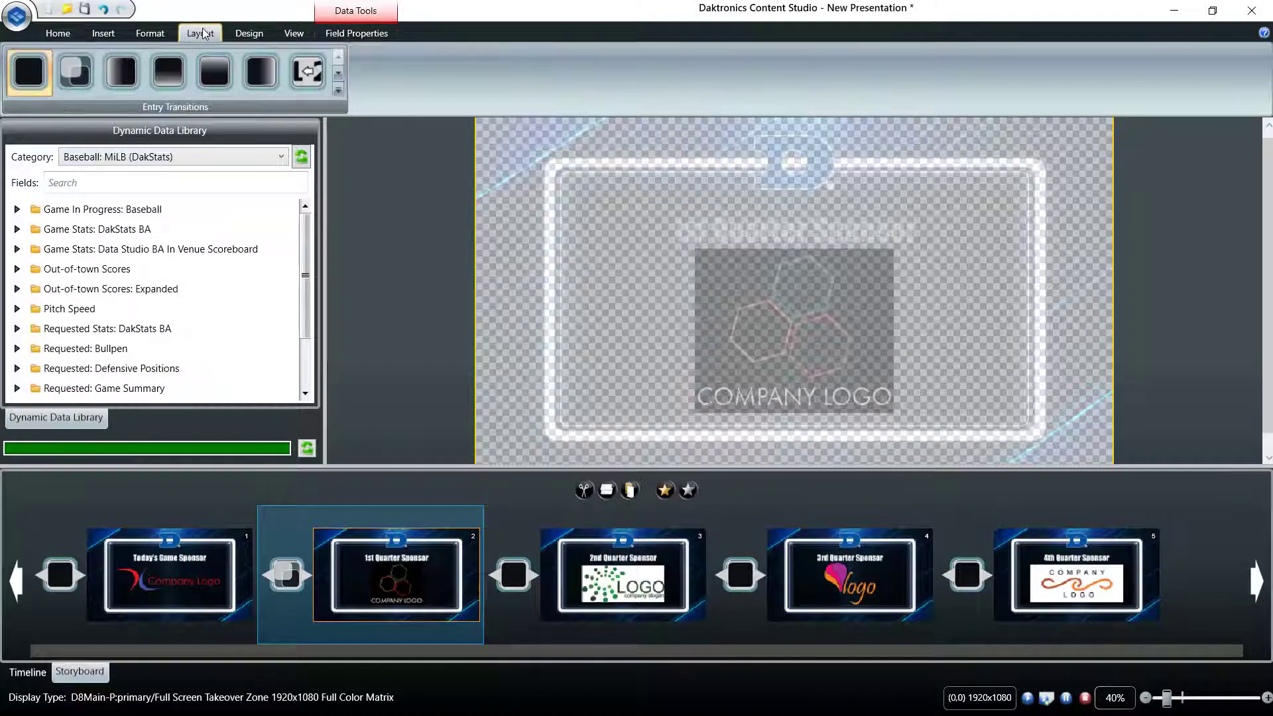
{"action": "left_click", "coordinate": [173, 61]}
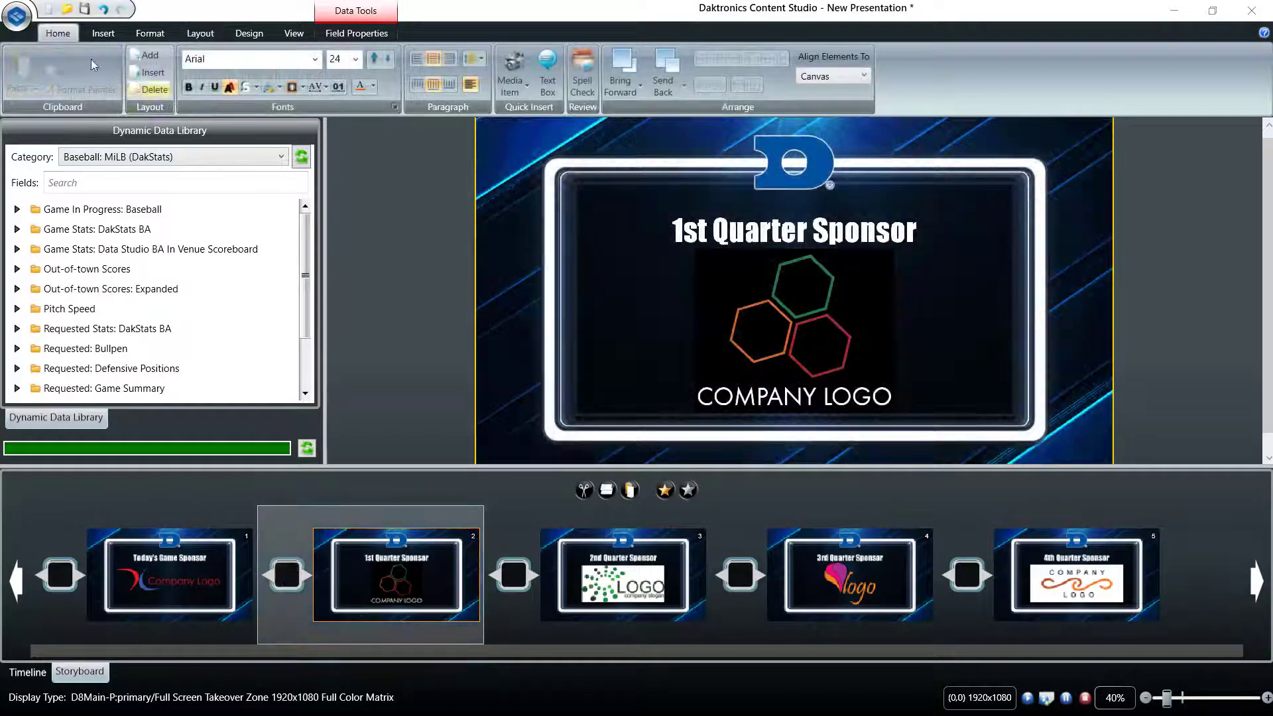
{"action": "left_click", "coordinate": [17, 16]}
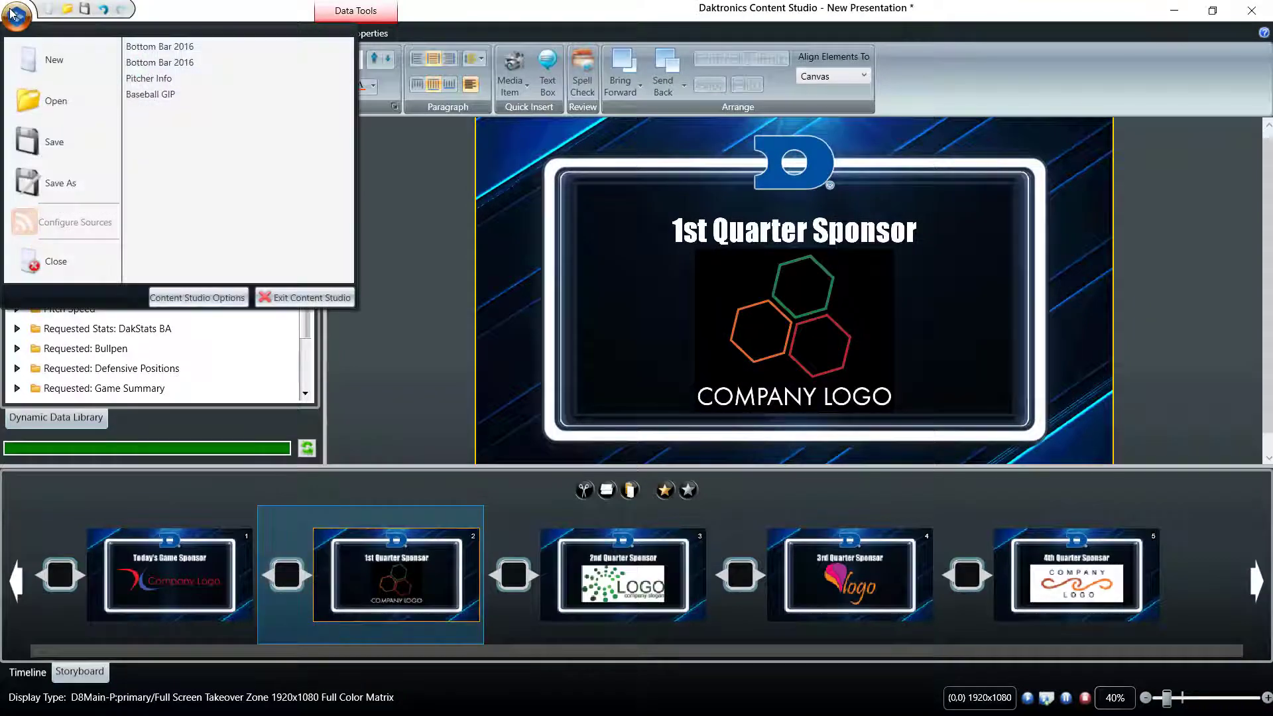
Step: Save the presentation as VMPF and check Sponsor Slides.vmpf and the Default.Lib files in File Explorer
{"action": "left_click", "coordinate": [51, 137]}
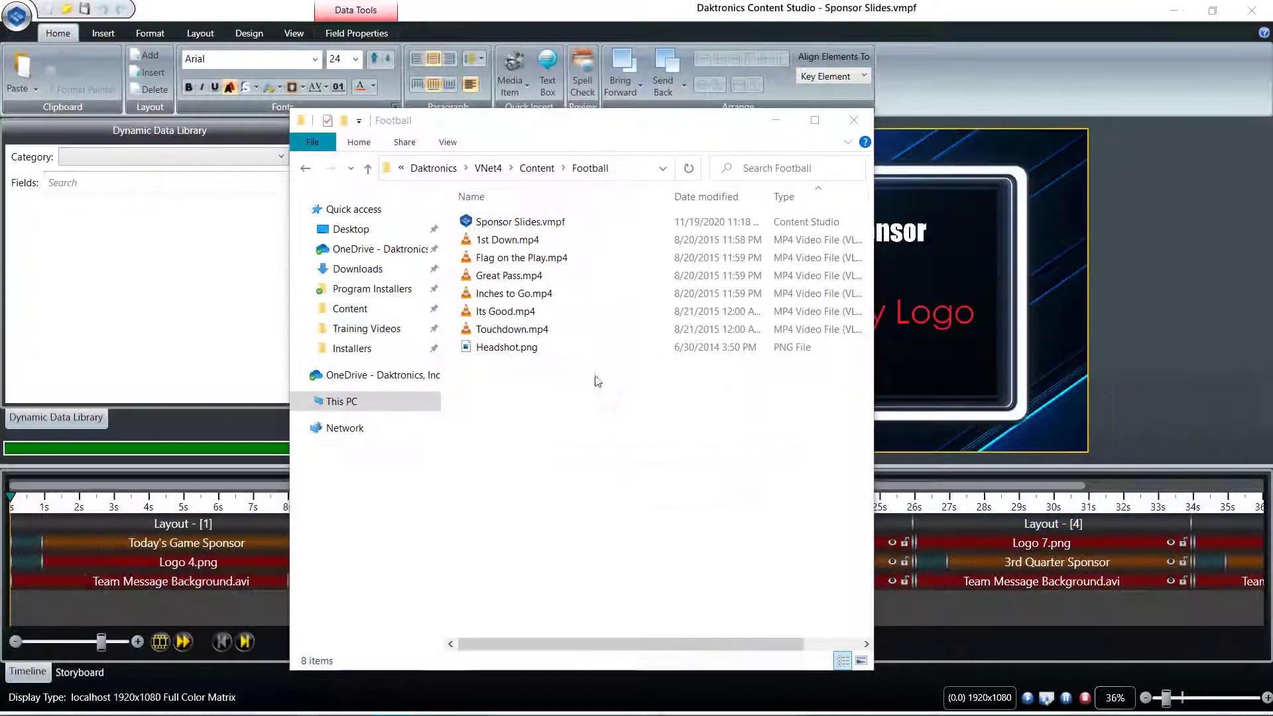
{"action": "left_click", "coordinate": [560, 228]}
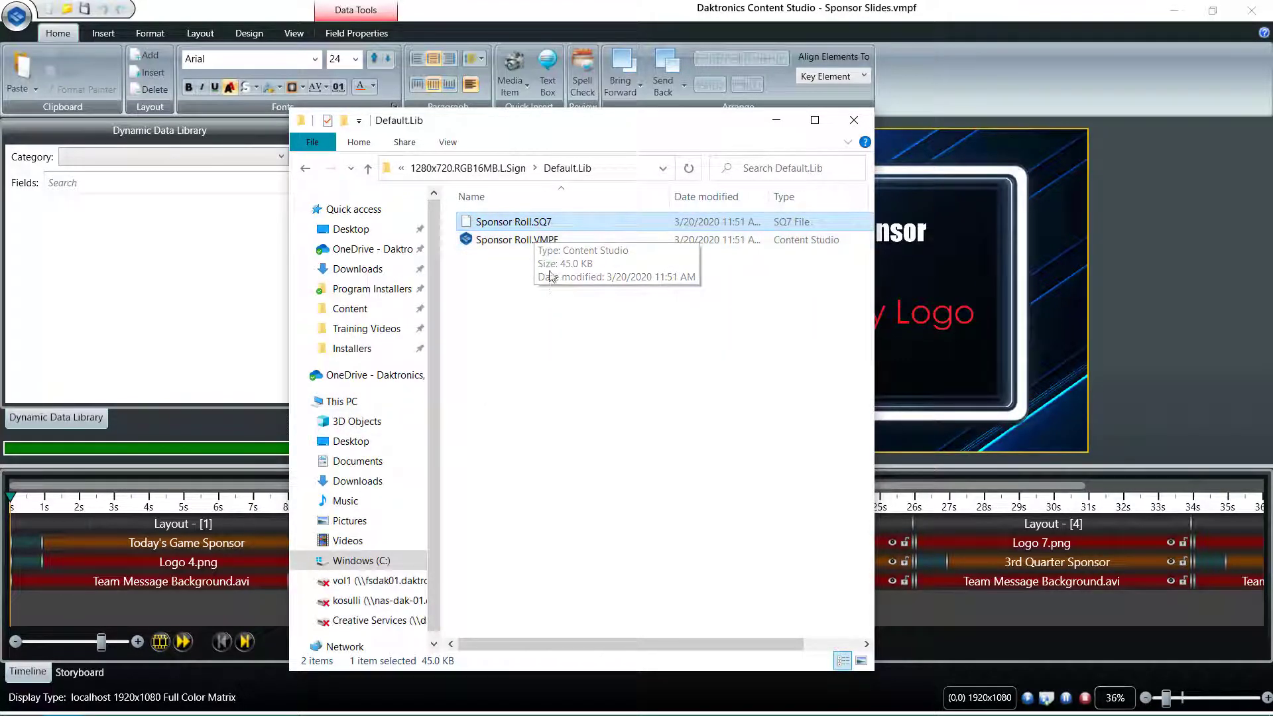
{"action": "left_click", "coordinate": [553, 293]}
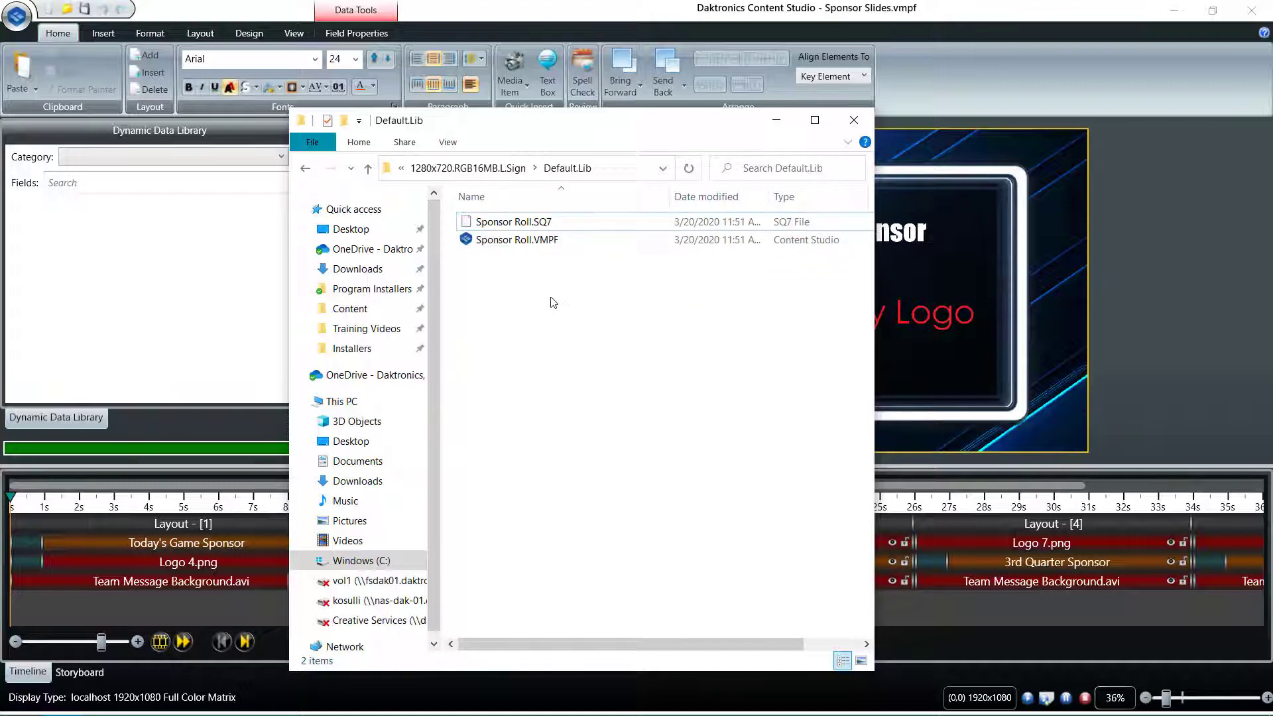